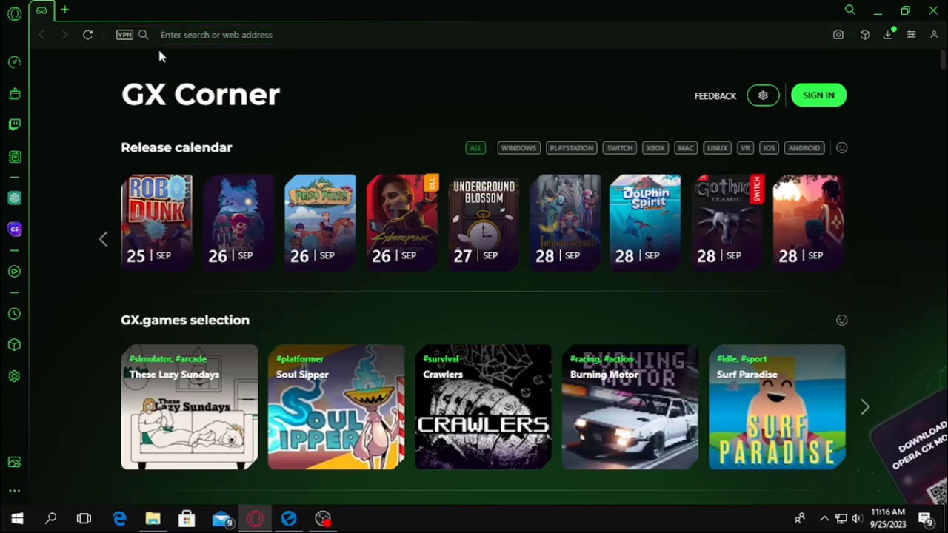
Search Google for 'sketchfab' and check that the official Sketchfab site is listed first.
{"action": "left_click", "coordinate": [211, 39]}
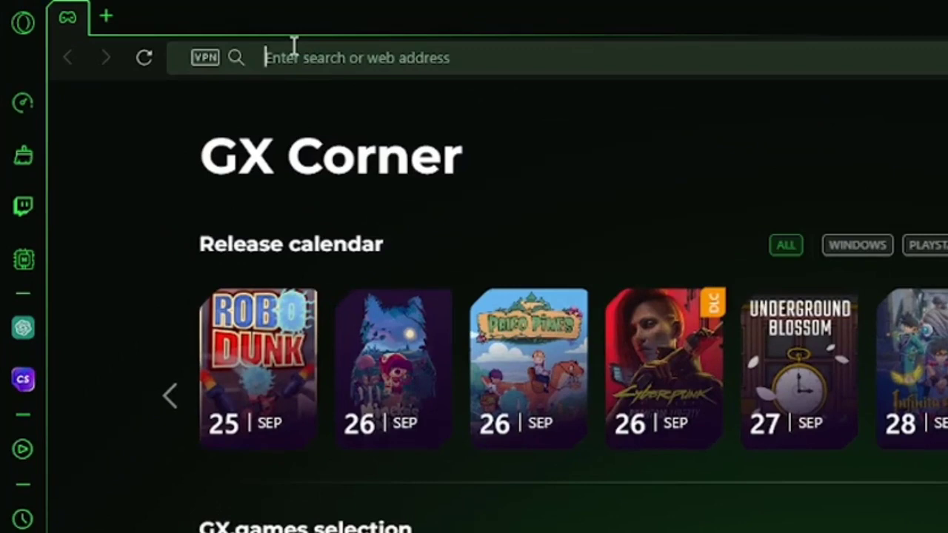
{"action": "type", "text": "ske"}
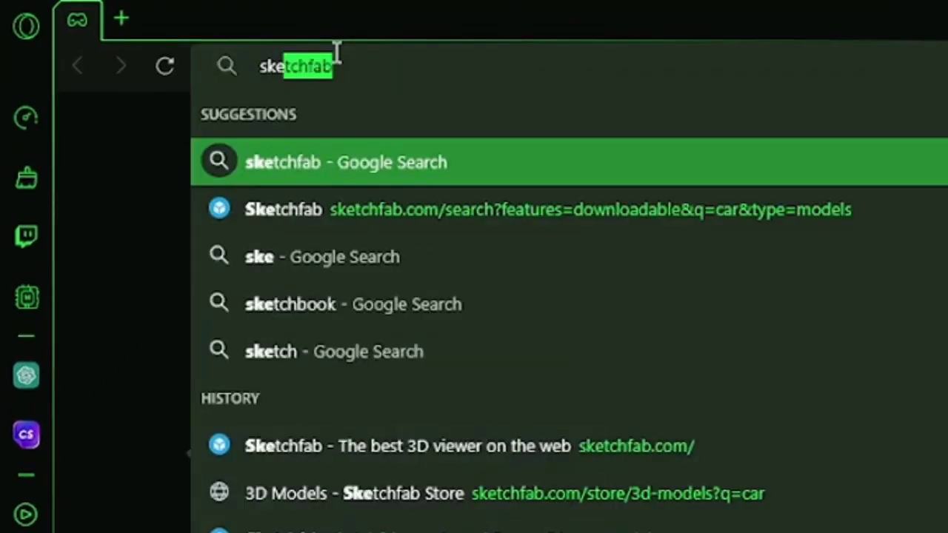
{"action": "type", "text": "tchfab"}
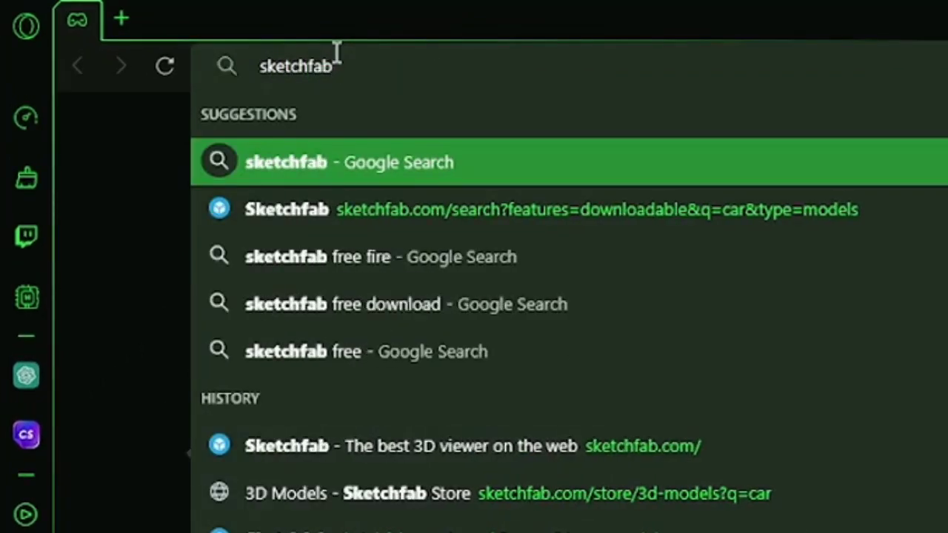
{"action": "key", "text": "Return"}
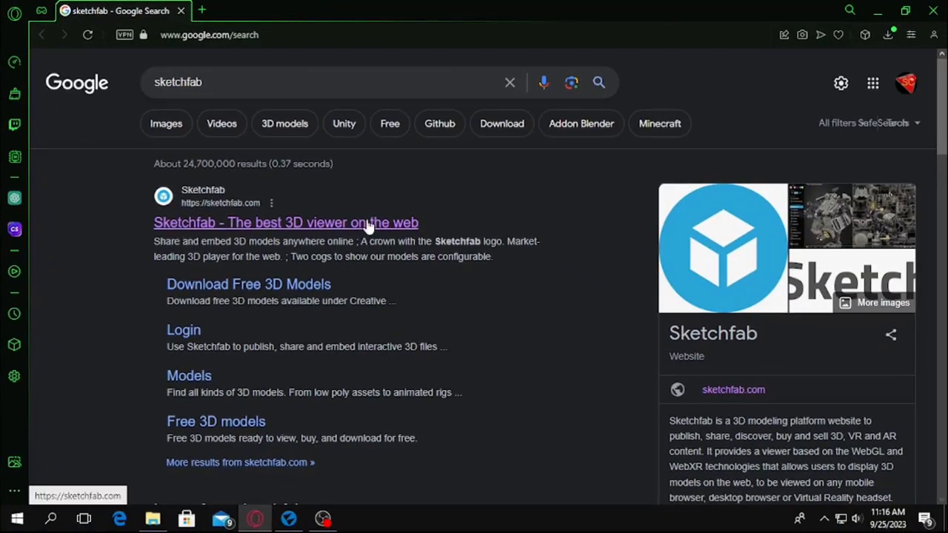
{"action": "scroll", "coordinate": [508, 363], "scroll_direction": "down", "scroll_amount": 7}
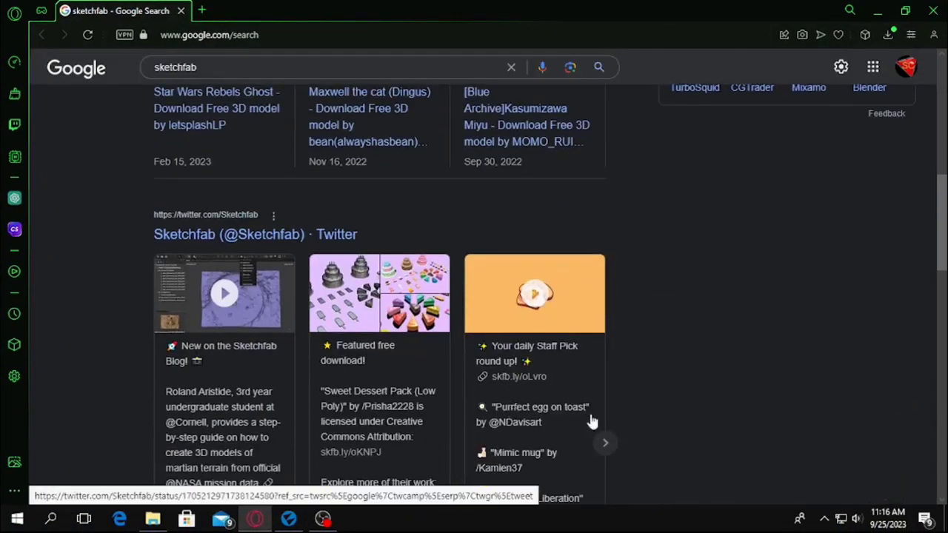
{"action": "scroll", "coordinate": [592, 420], "scroll_direction": "up", "scroll_amount": 7}
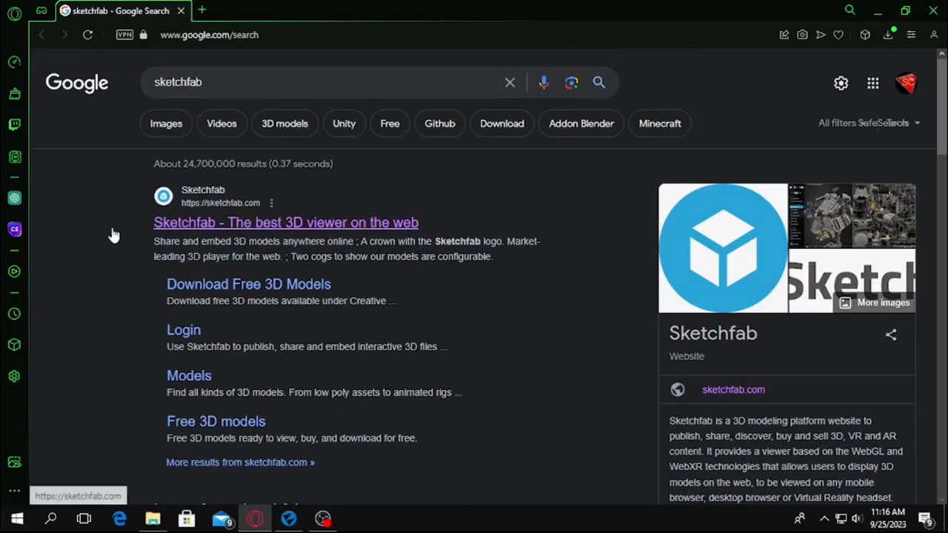
Open the official Sketchfab website from the Google results.
{"action": "left_click", "coordinate": [324, 231]}
{"action": "scroll", "coordinate": [392, 315], "scroll_direction": "down", "scroll_amount": 4}
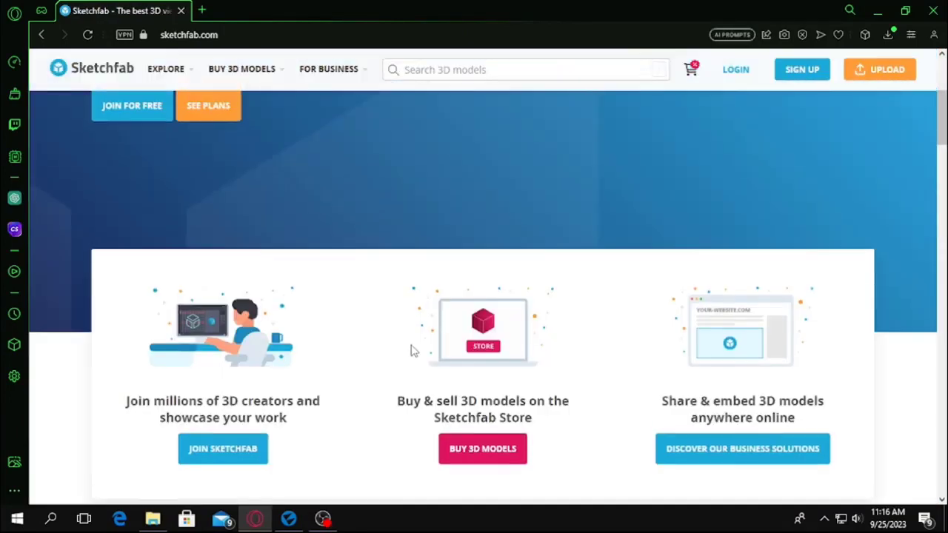
{"action": "scroll", "coordinate": [413, 350], "scroll_direction": "up", "scroll_amount": 3}
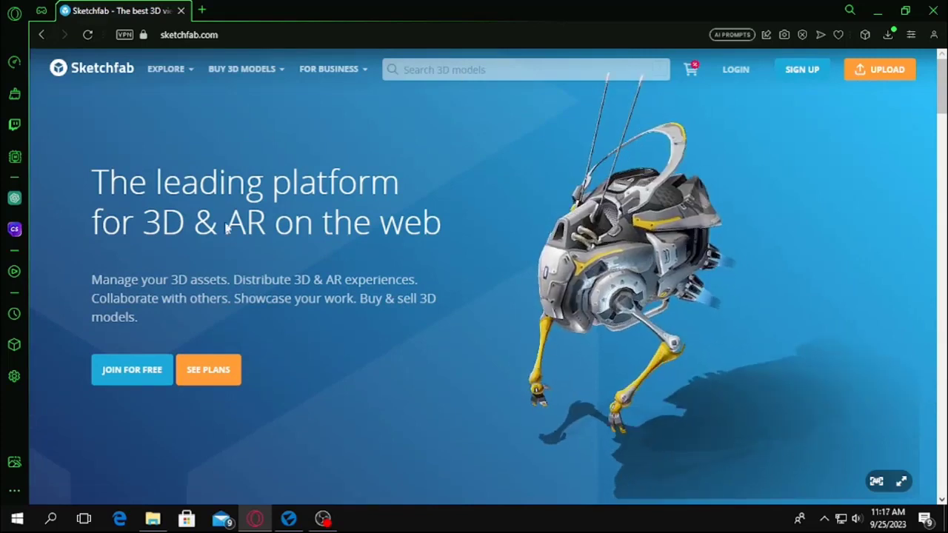
Search Sketchfab's 3D models for 'car' and show the license filter options.
{"action": "left_click", "coordinate": [403, 70]}
{"action": "type", "text": "car"}
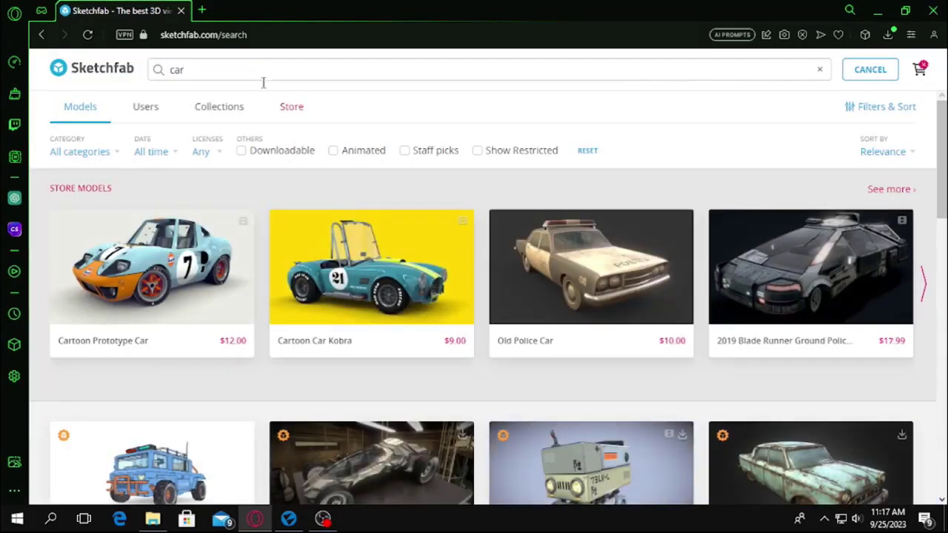
{"action": "left_click", "coordinate": [215, 152]}
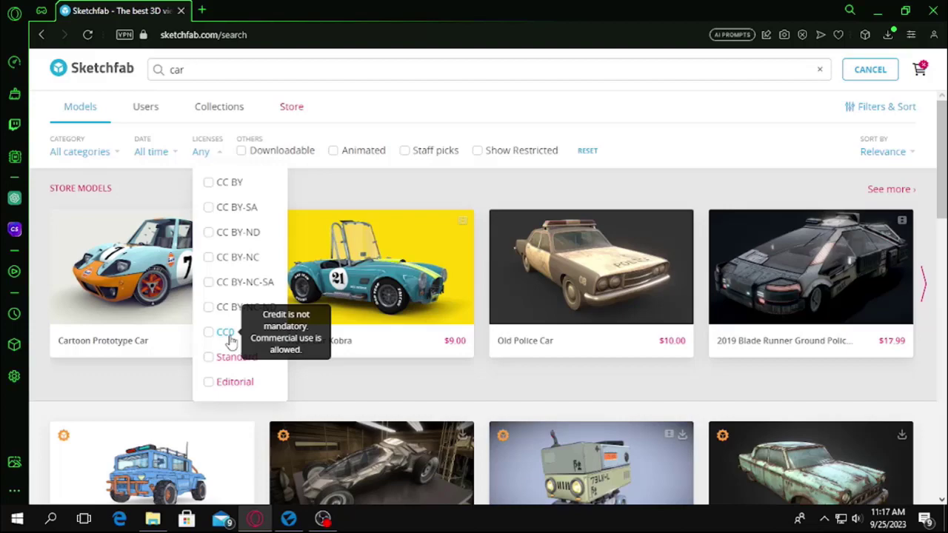
Filter the car results to CC BY, CC BY-SA, CC BY-ND and CC0 licensed models.
{"action": "left_click", "coordinate": [250, 234]}
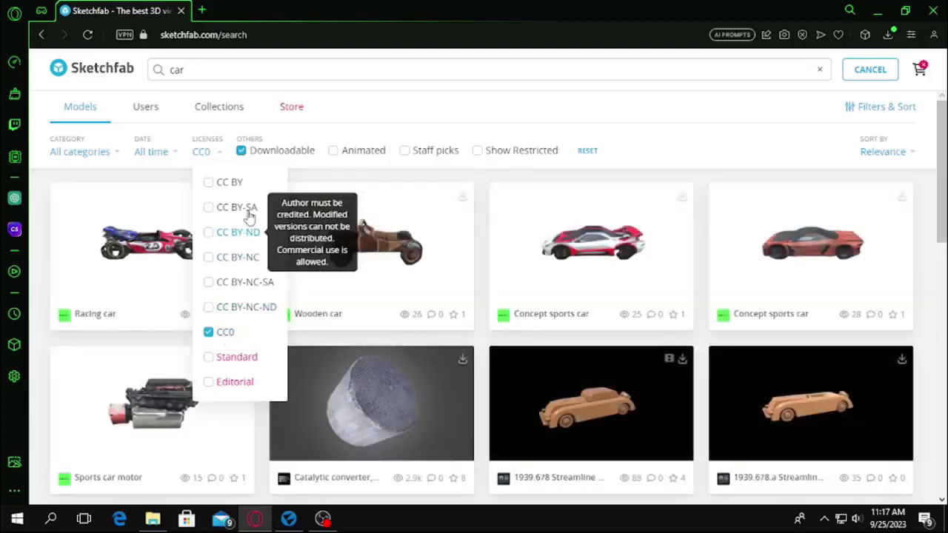
{"action": "left_click", "coordinate": [249, 211]}
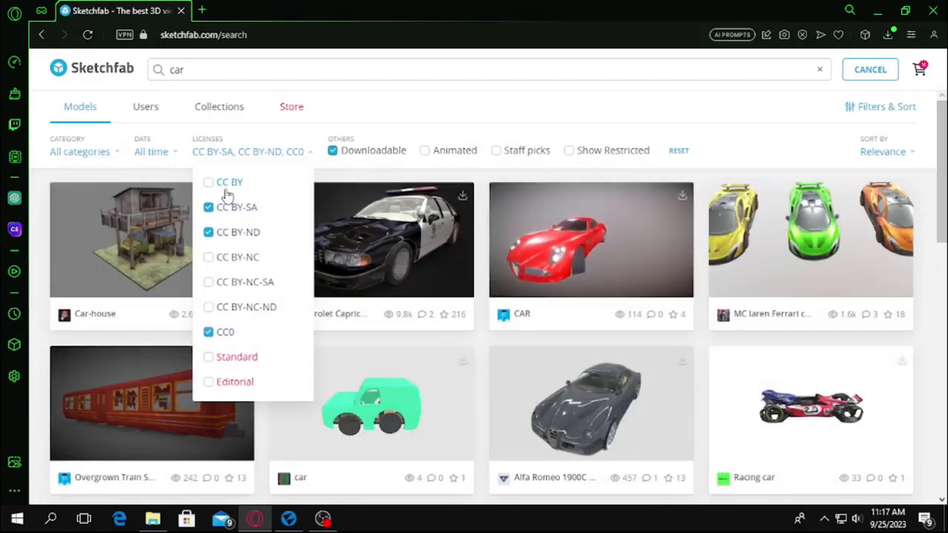
{"action": "left_click", "coordinate": [230, 185]}
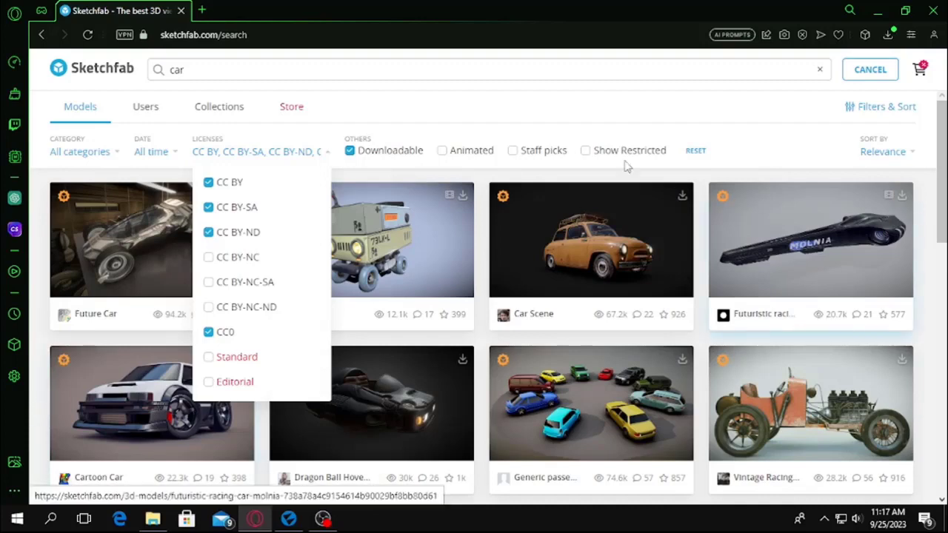
{"action": "left_click", "coordinate": [469, 67]}
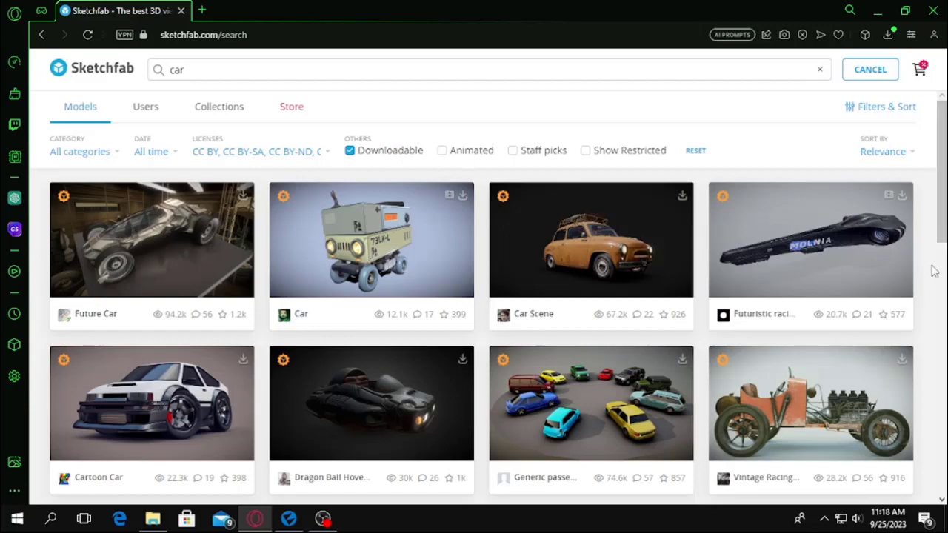
Scroll through the filtered car results and open the '(FREE) Merc Hovercar' model page.
{"action": "scroll", "coordinate": [934, 271], "scroll_direction": "down", "scroll_amount": 5}
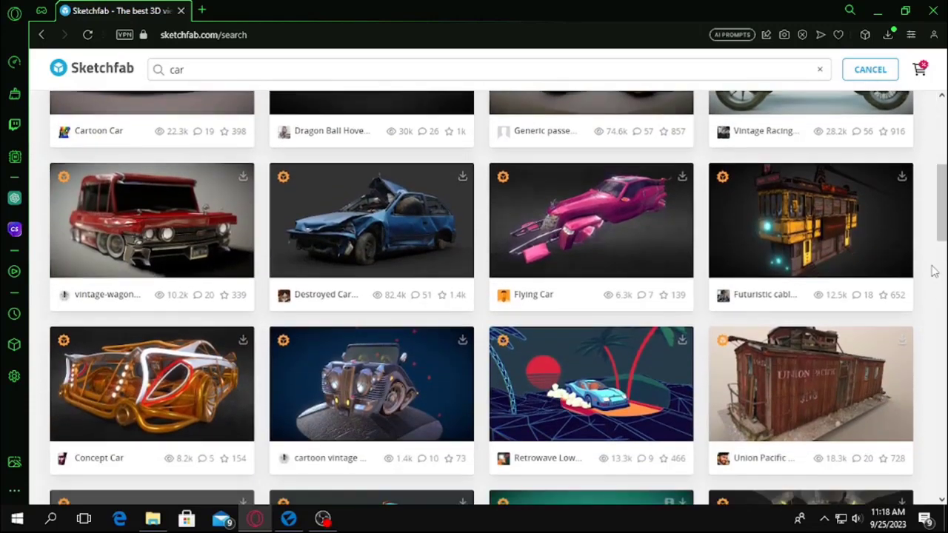
{"action": "scroll", "coordinate": [934, 271], "scroll_direction": "down", "scroll_amount": 3}
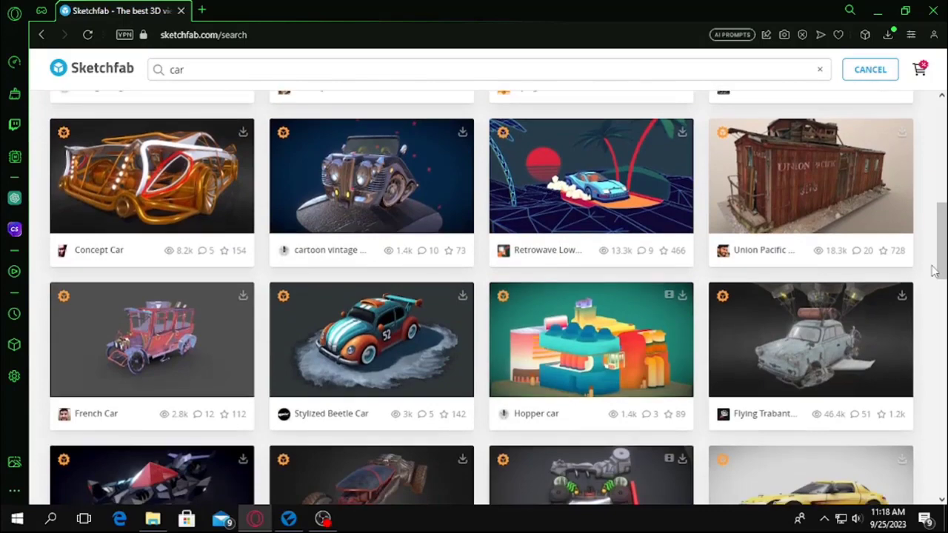
{"action": "scroll", "coordinate": [934, 271], "scroll_direction": "down", "scroll_amount": 1}
{"action": "scroll", "coordinate": [934, 270], "scroll_direction": "down", "scroll_amount": 2}
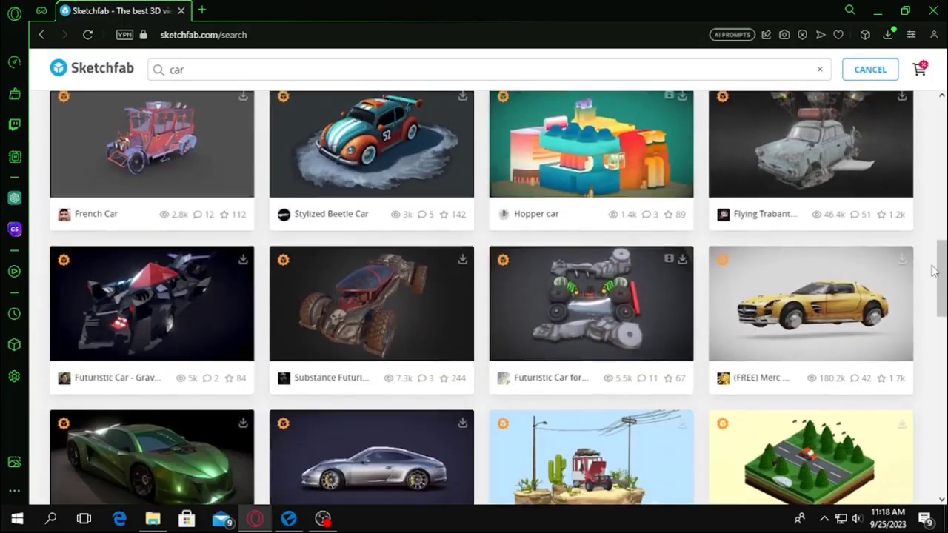
{"action": "scroll", "coordinate": [932, 275], "scroll_direction": "down", "scroll_amount": 1}
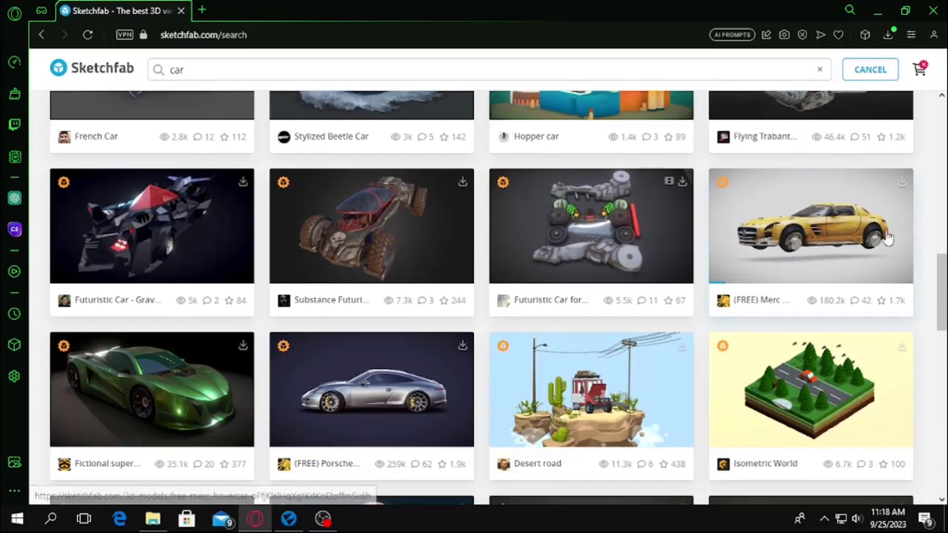
{"action": "left_click", "coordinate": [848, 235]}
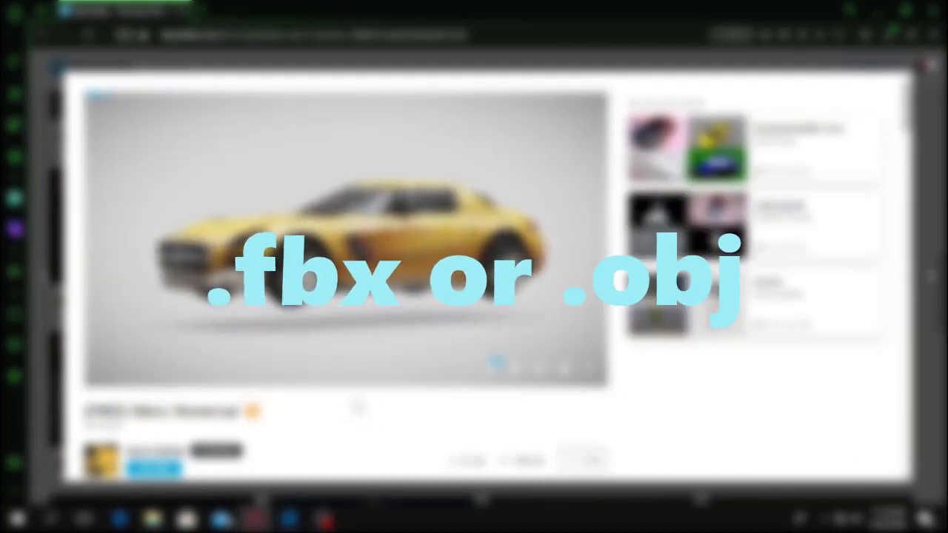
{"action": "scroll", "coordinate": [347, 296], "scroll_direction": "down", "scroll_amount": 1}
{"action": "scroll", "coordinate": [398, 433], "scroll_direction": "down", "scroll_amount": 2}
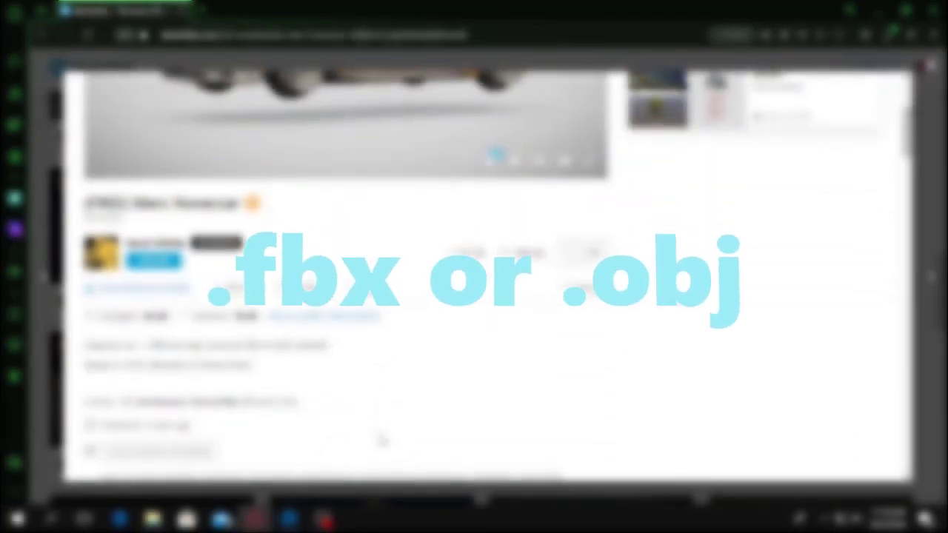
Request the Merc Hovercar download, prompting a Sketchfab sign-in.
{"action": "scroll", "coordinate": [467, 445], "scroll_direction": "up", "scroll_amount": 2}
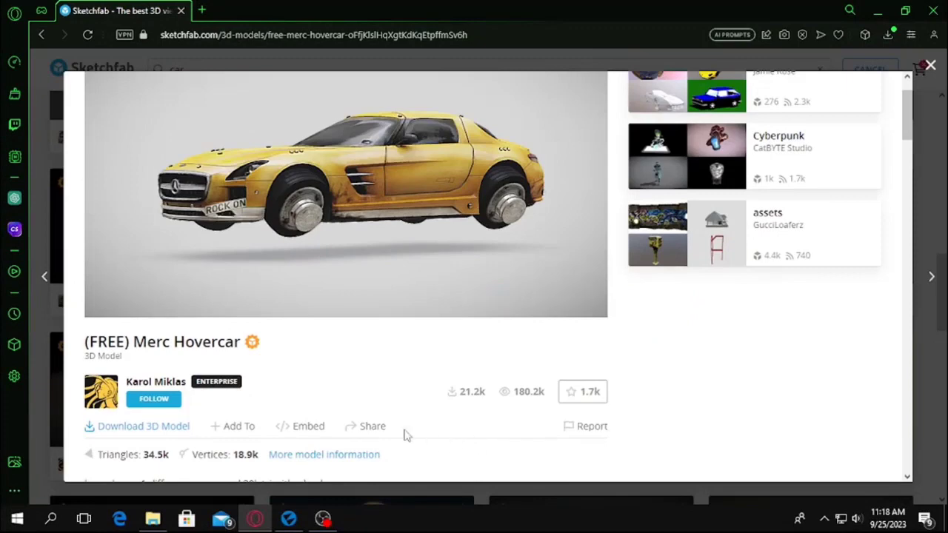
{"action": "scroll", "coordinate": [400, 431], "scroll_direction": "up", "scroll_amount": 1}
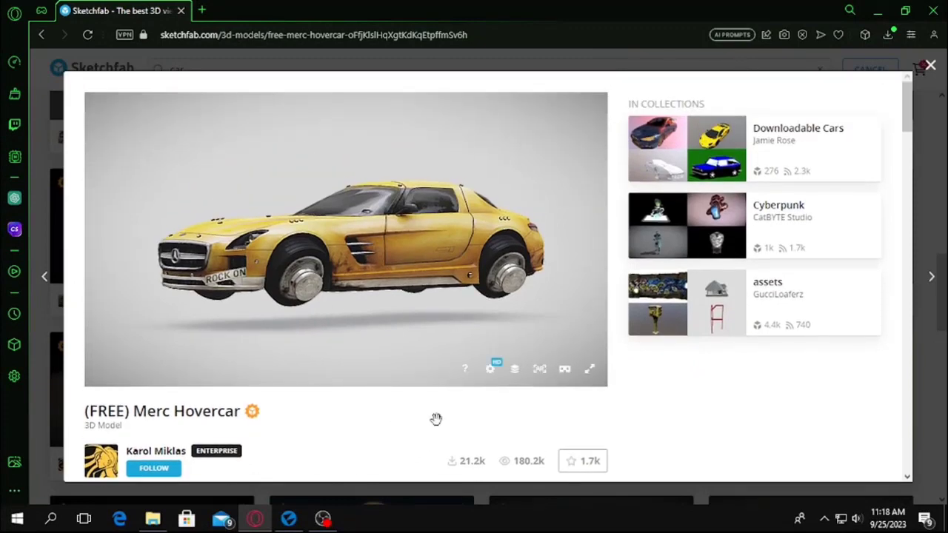
{"action": "scroll", "coordinate": [424, 435], "scroll_direction": "down", "scroll_amount": 2}
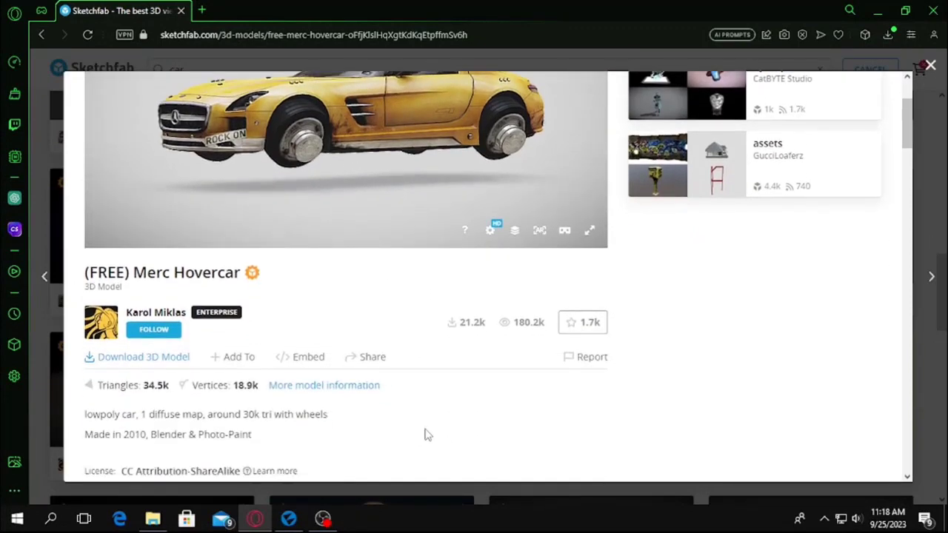
{"action": "left_click", "coordinate": [165, 361]}
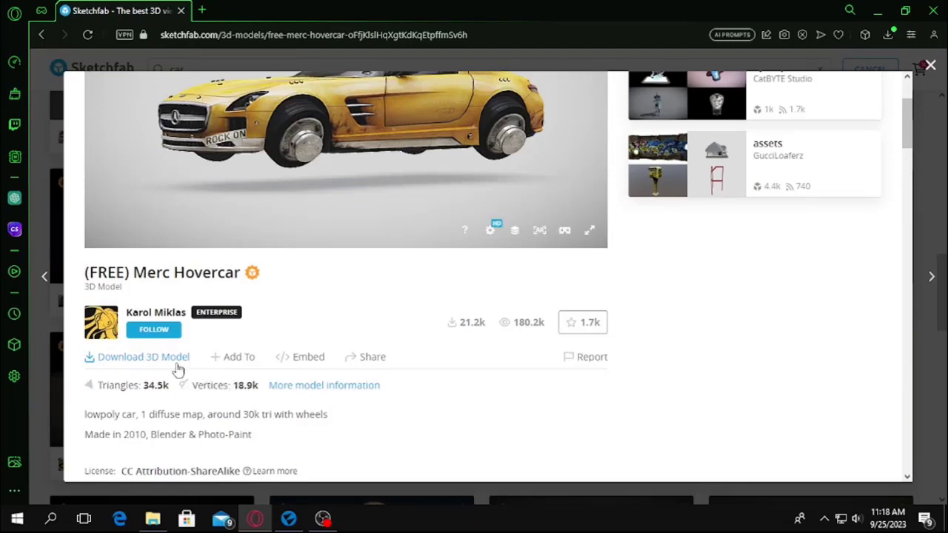
{"action": "left_click", "coordinate": [159, 356]}
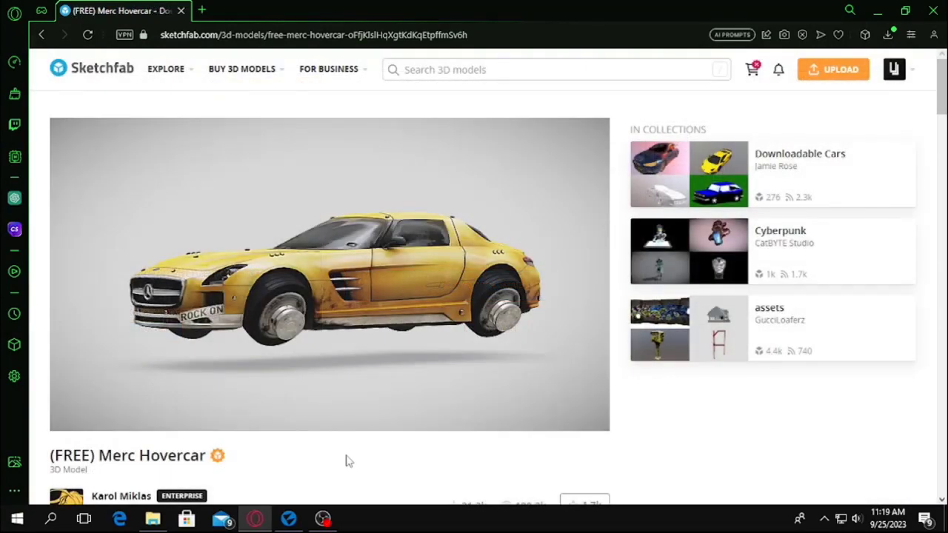
{"action": "scroll", "coordinate": [345, 459], "scroll_direction": "down", "scroll_amount": 2}
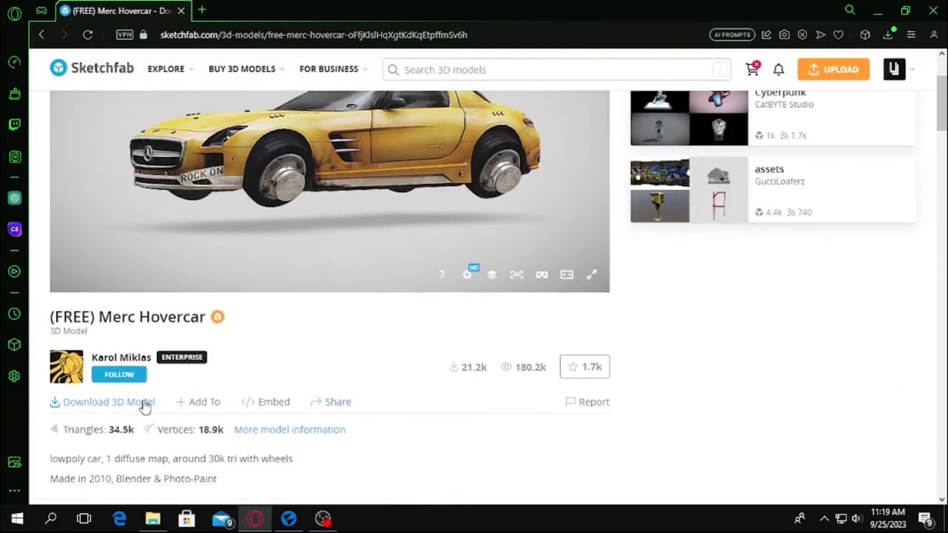
Review the Merc Hovercar's download formats, then close the Download dialog.
{"action": "left_click", "coordinate": [146, 407]}
{"action": "scroll", "coordinate": [494, 371], "scroll_direction": "down", "scroll_amount": 5}
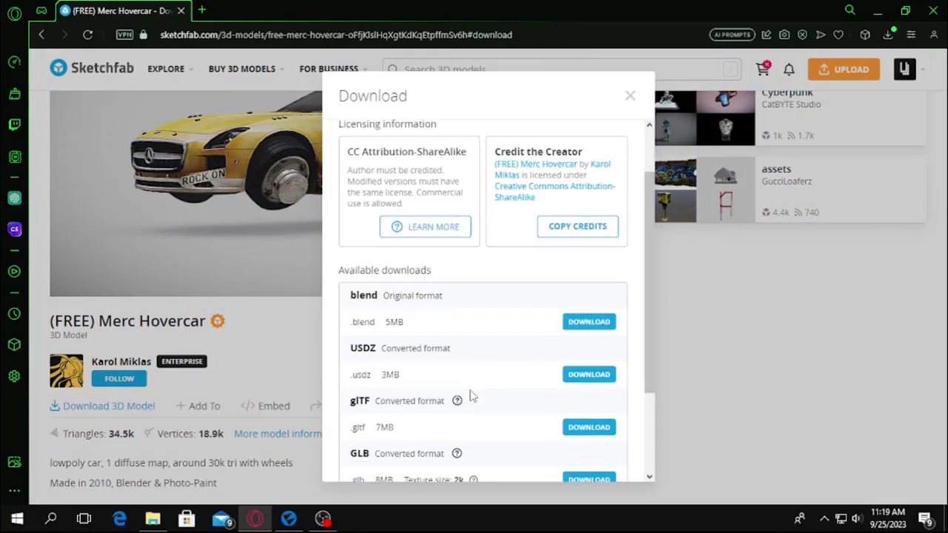
{"action": "scroll", "coordinate": [469, 393], "scroll_direction": "up", "scroll_amount": 4}
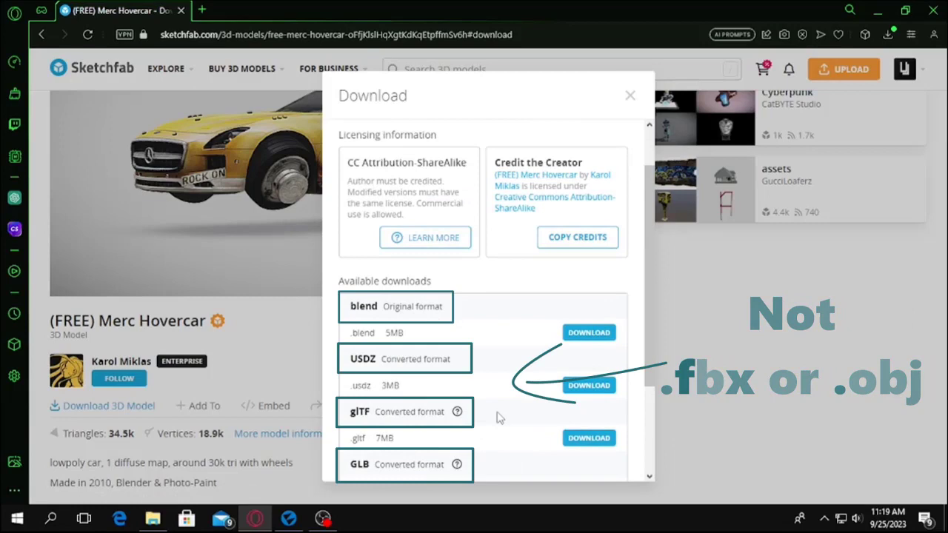
{"action": "scroll", "coordinate": [490, 403], "scroll_direction": "up", "scroll_amount": 1}
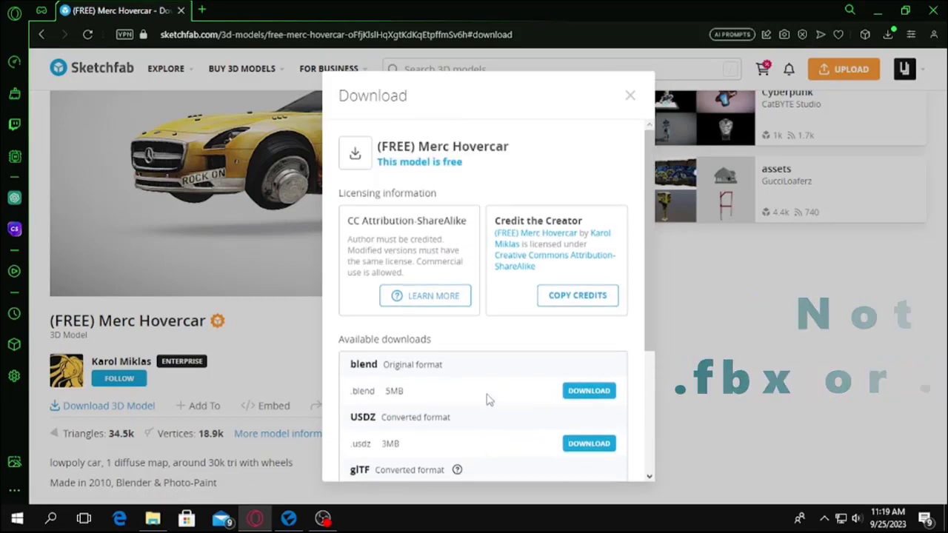
{"action": "left_click", "coordinate": [629, 97]}
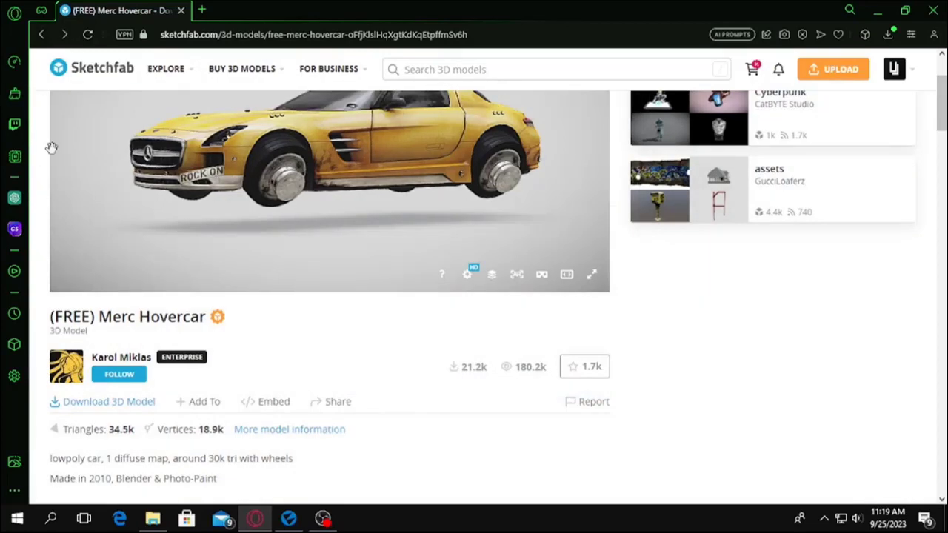
{"action": "scroll", "coordinate": [49, 160], "scroll_direction": "up", "scroll_amount": 2}
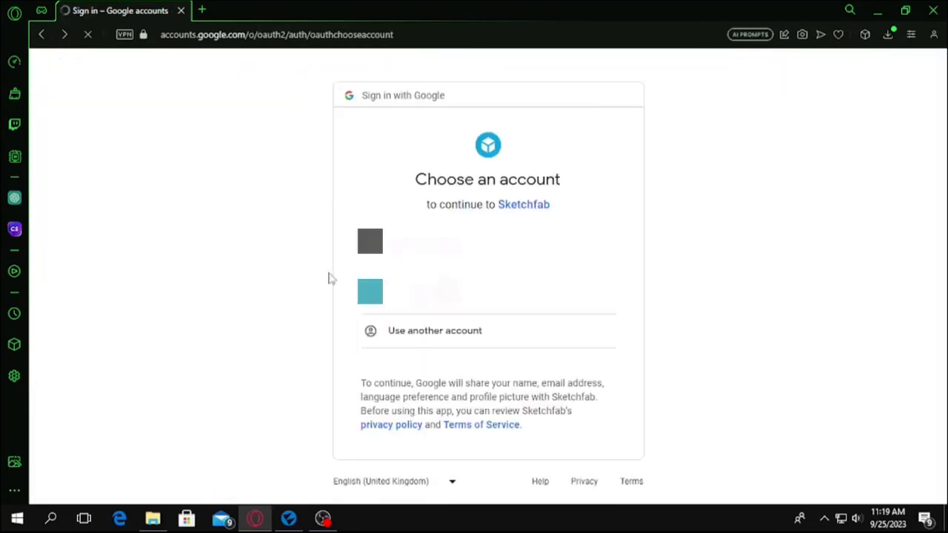
Return to the Sketchfab car search results.
{"action": "left_click", "coordinate": [41, 34]}
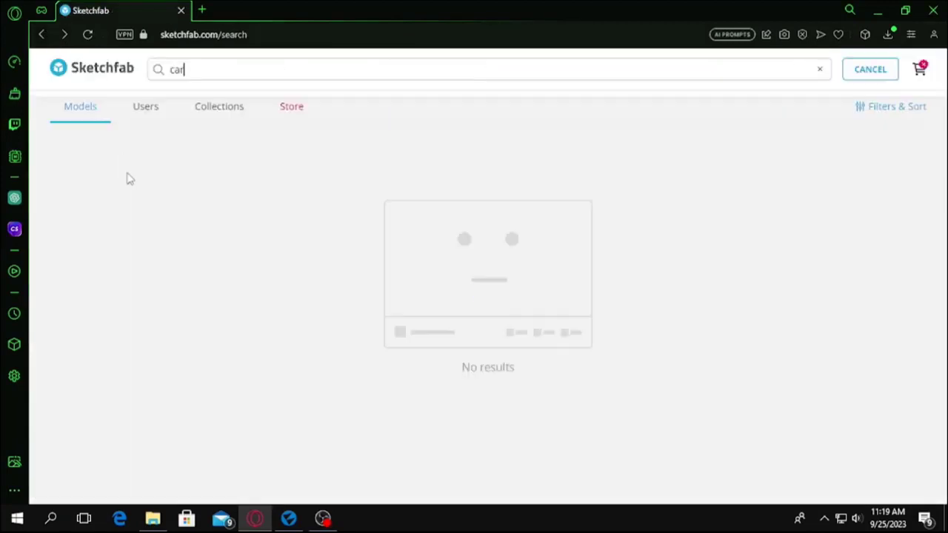
{"action": "key", "text": "alt+Right"}
{"action": "scroll", "coordinate": [200, 363], "scroll_direction": "down", "scroll_amount": 3}
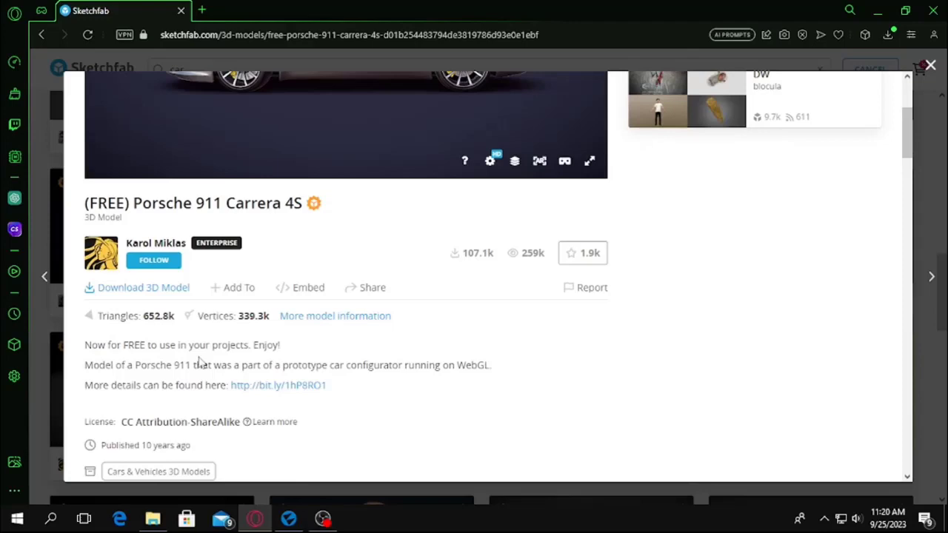
{"action": "left_click", "coordinate": [143, 288]}
{"action": "scroll", "coordinate": [454, 396], "scroll_direction": "down", "scroll_amount": 3}
{"action": "key", "text": "alt+Left"}
{"action": "key", "text": "alt+Left"}
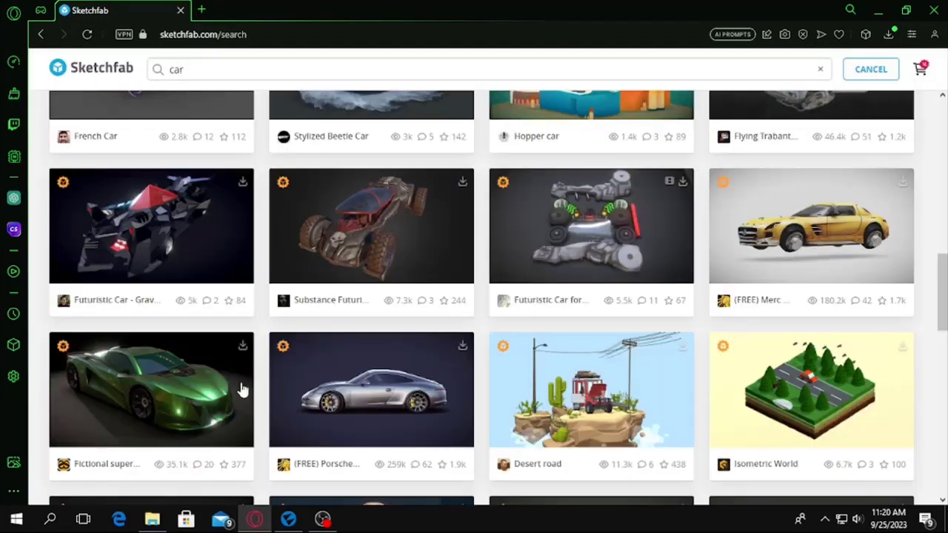
Download 'Fictional supercar - V12 Goblin' in its original fbx format and show it in Downloads.
{"action": "left_click", "coordinate": [84, 417]}
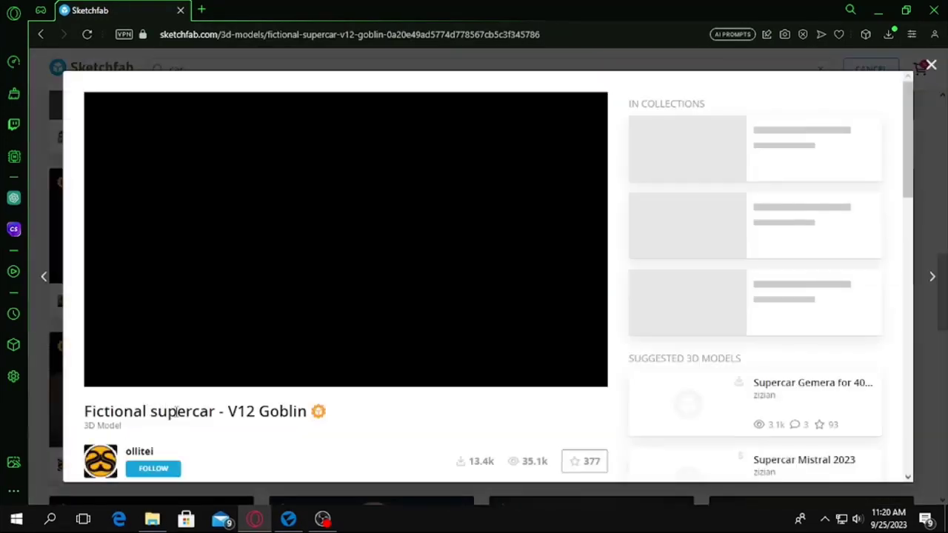
{"action": "scroll", "coordinate": [178, 411], "scroll_direction": "down", "scroll_amount": 1}
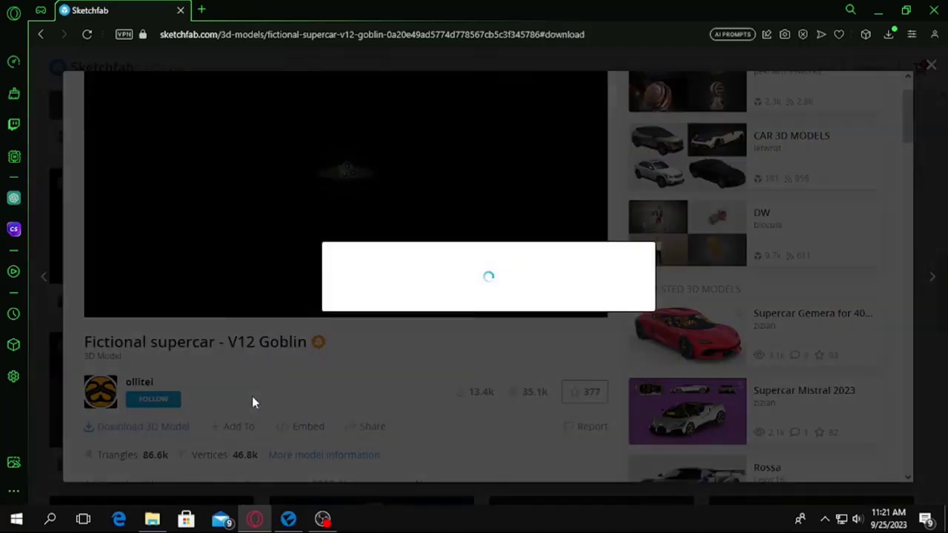
{"action": "scroll", "coordinate": [474, 403], "scroll_direction": "down", "scroll_amount": 3}
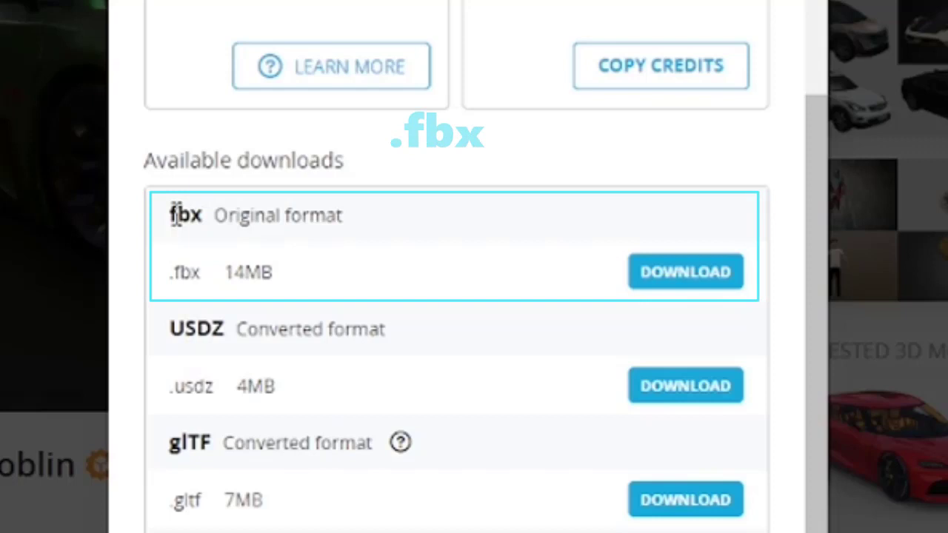
{"action": "left_click_drag", "start_coordinate": [172, 214], "coordinate": [213, 228]}
{"action": "left_click", "coordinate": [476, 220]}
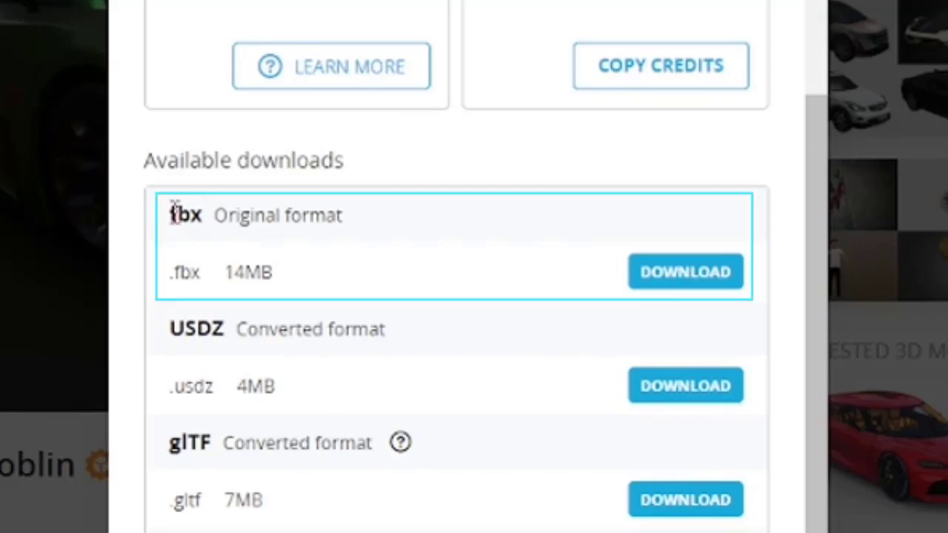
{"action": "left_click_drag", "start_coordinate": [170, 214], "coordinate": [197, 214]}
{"action": "left_click", "coordinate": [662, 281]}
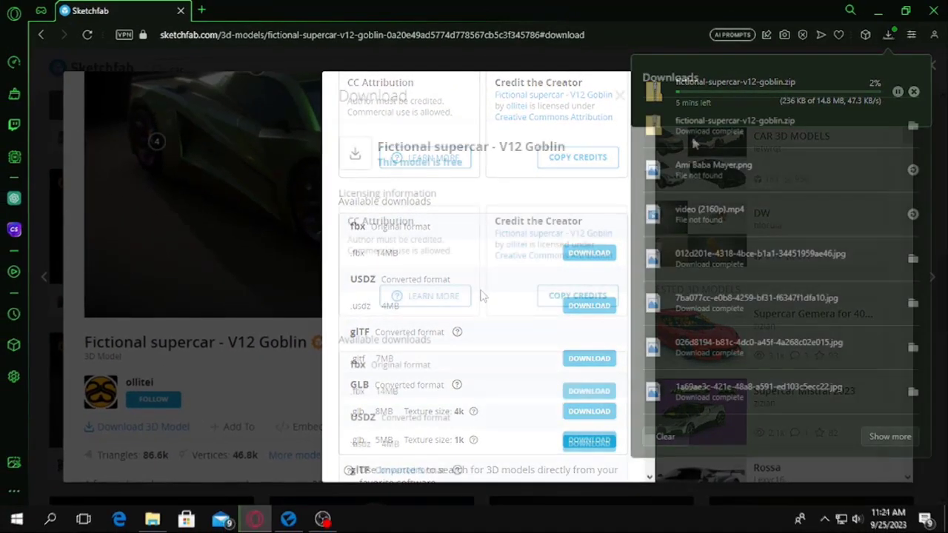
{"action": "mouse_move", "coordinate": [153, 518]}
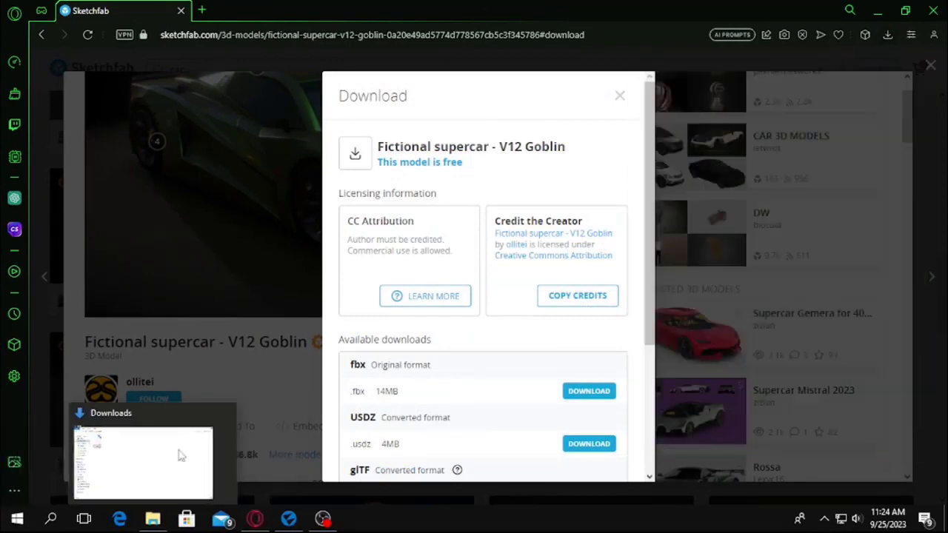
{"action": "left_click", "coordinate": [180, 455]}
Extract the V12 Goblin zip into Downloads and open its source subfolder.
{"action": "left_click", "coordinate": [176, 115]}
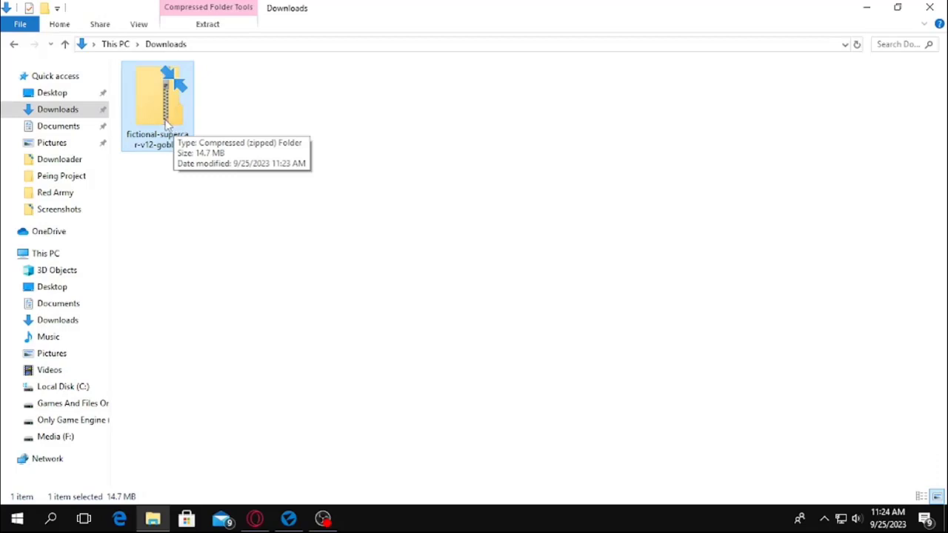
{"action": "left_click", "coordinate": [252, 244]}
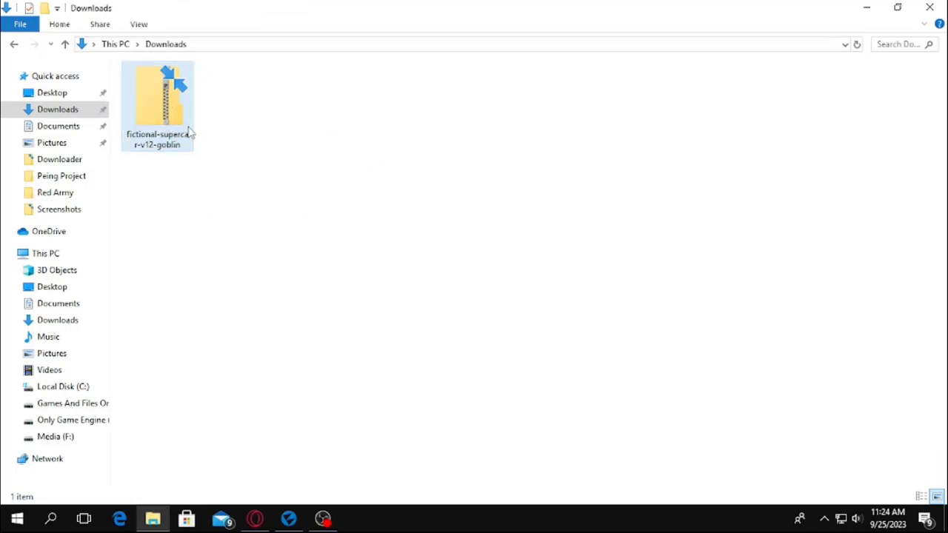
{"action": "right_click", "coordinate": [159, 97]}
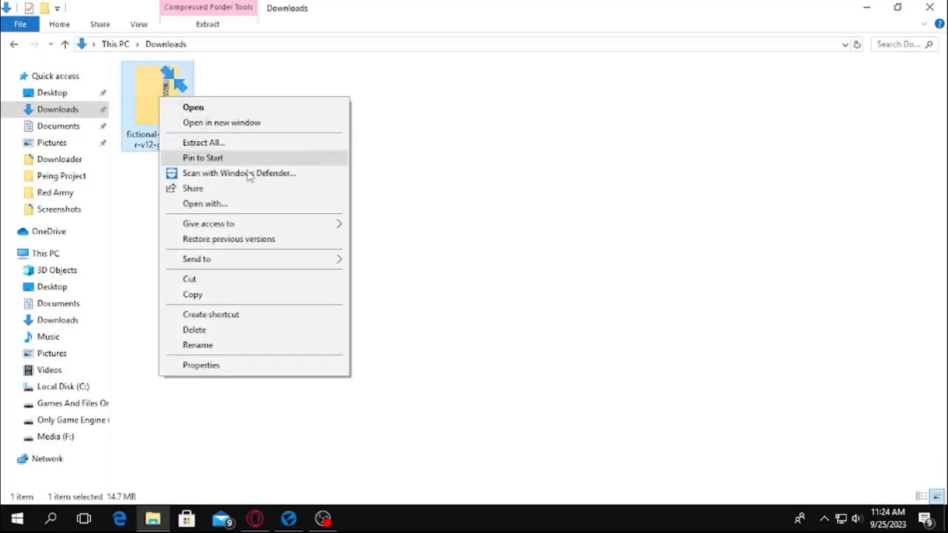
{"action": "left_click", "coordinate": [251, 143]}
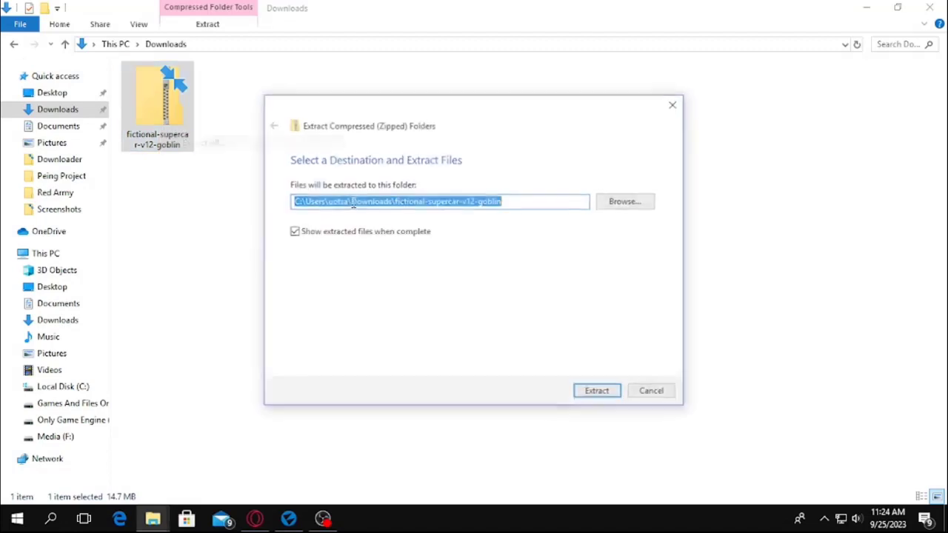
{"action": "left_click", "coordinate": [600, 395]}
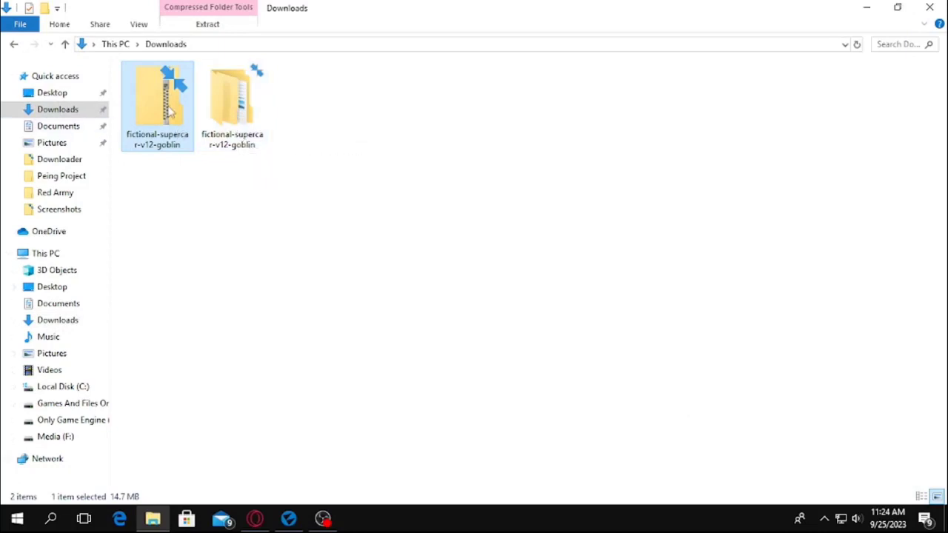
{"action": "double_click", "coordinate": [235, 111]}
{"action": "double_click", "coordinate": [150, 88]}
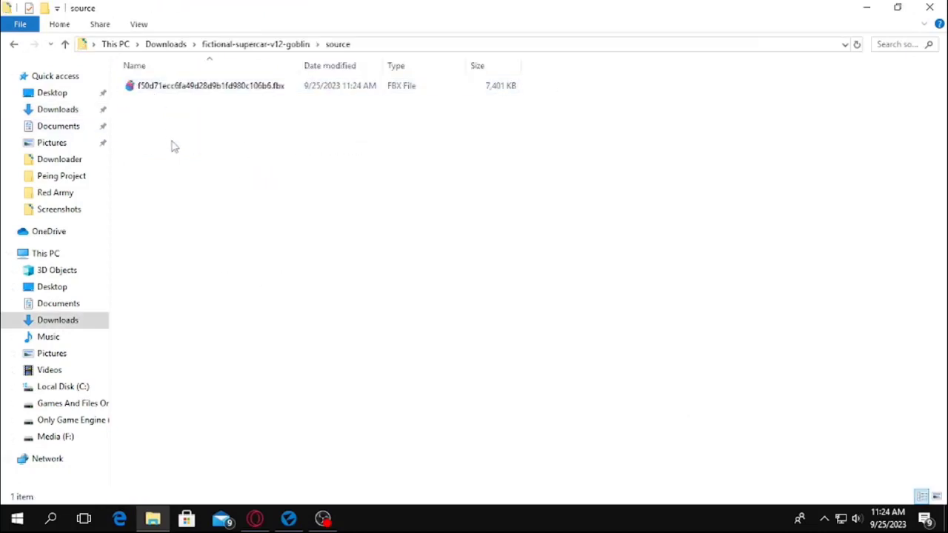
Move the textures folder into the source folder.
{"action": "left_click", "coordinate": [14, 44]}
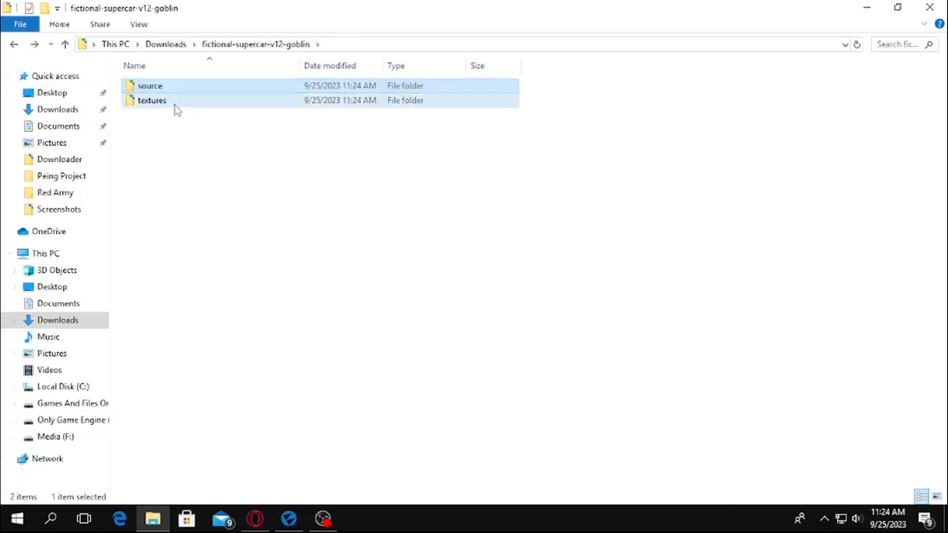
{"action": "double_click", "coordinate": [175, 102]}
{"action": "left_click", "coordinate": [14, 45]}
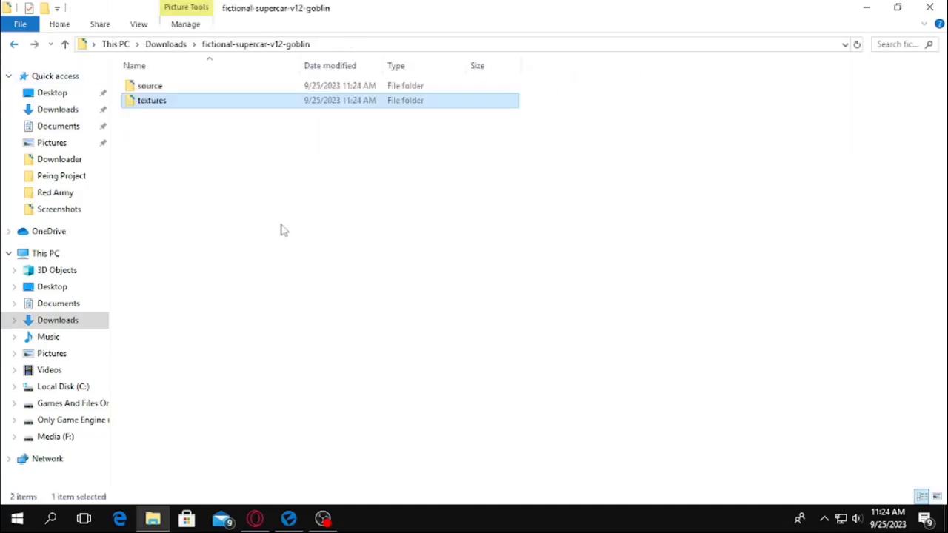
{"action": "left_click", "coordinate": [285, 214]}
{"action": "right_click", "coordinate": [283, 191]}
{"action": "left_click", "coordinate": [320, 245]}
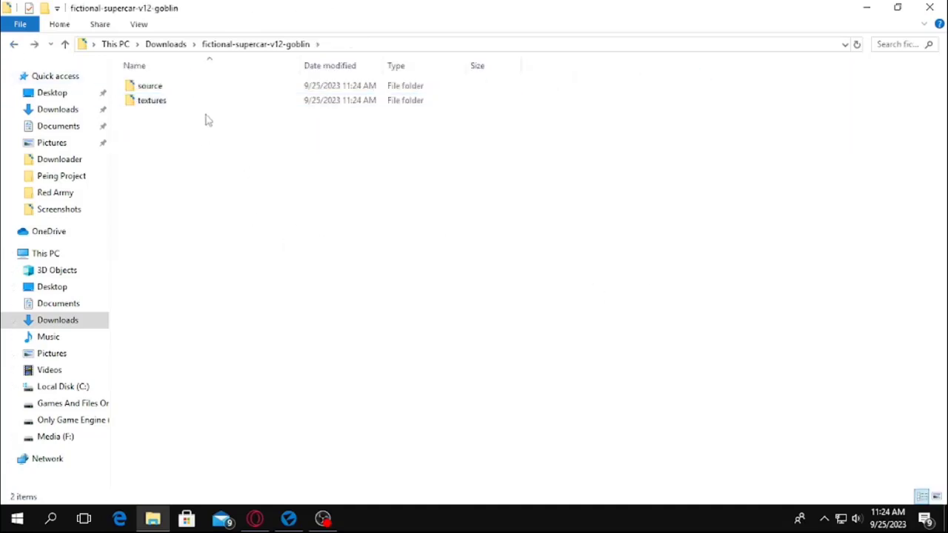
{"action": "left_click", "coordinate": [158, 100]}
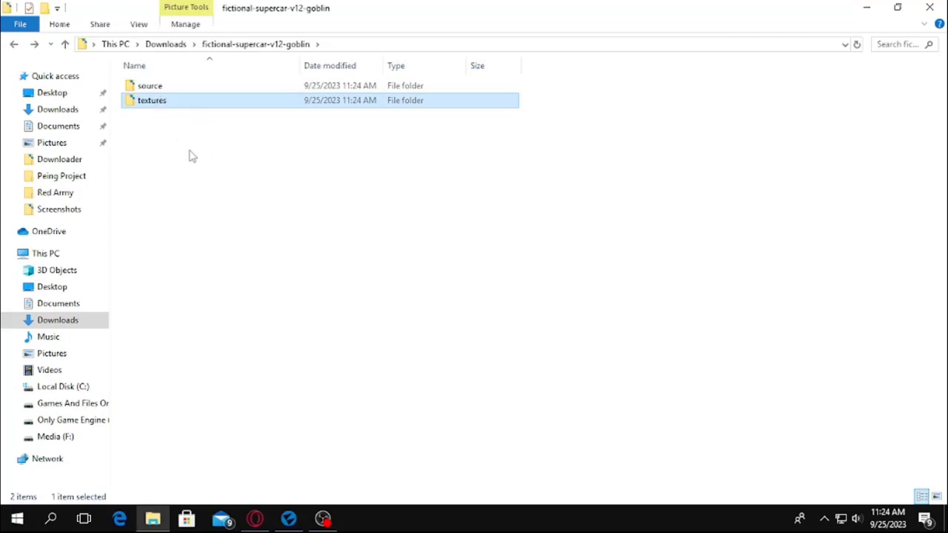
{"action": "double_click", "coordinate": [150, 86]}
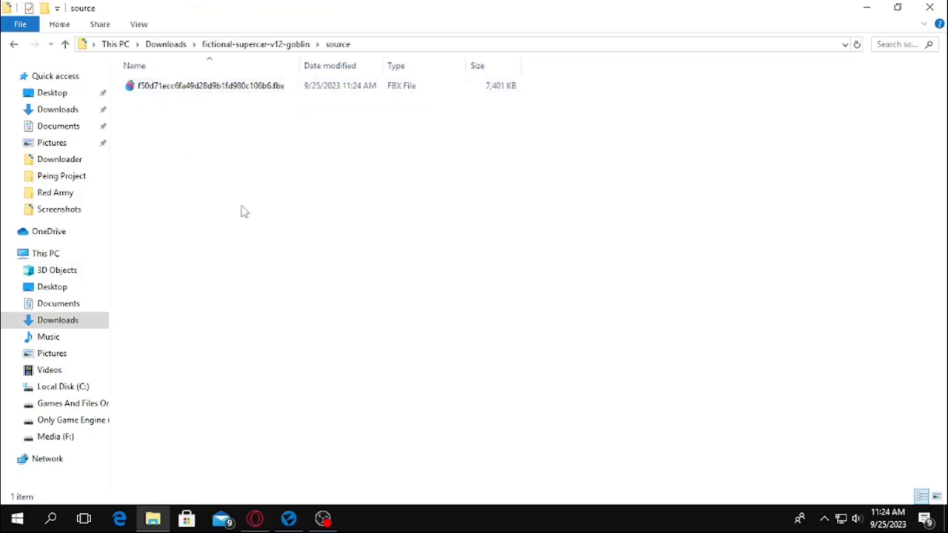
{"action": "key", "text": "ctrl+v"}
Rename the source folder to Car.
{"action": "left_click", "coordinate": [14, 46]}
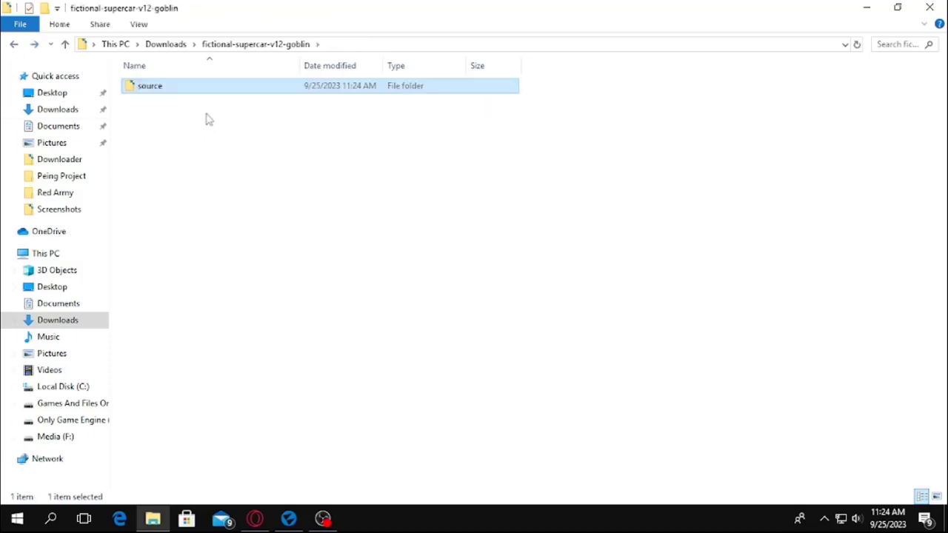
{"action": "key", "text": "F2"}
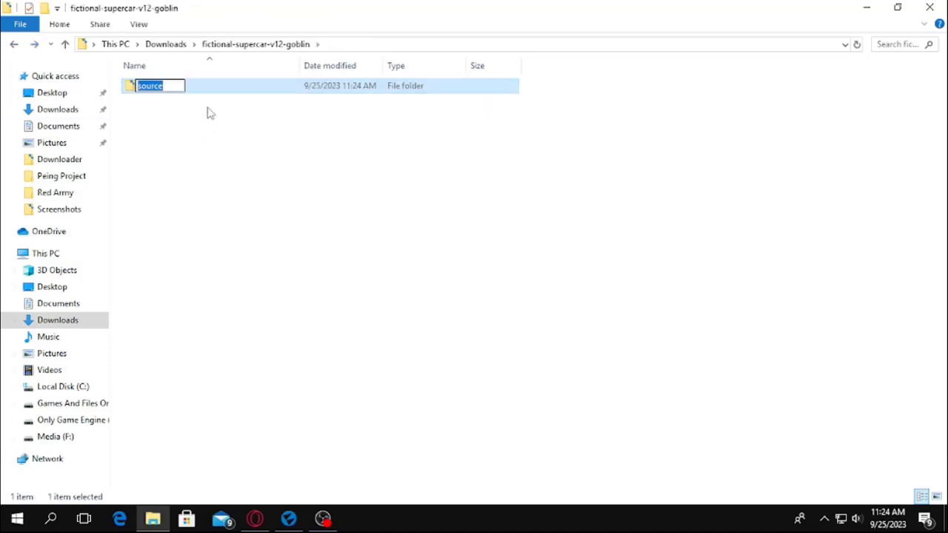
{"action": "key", "text": "Return"}
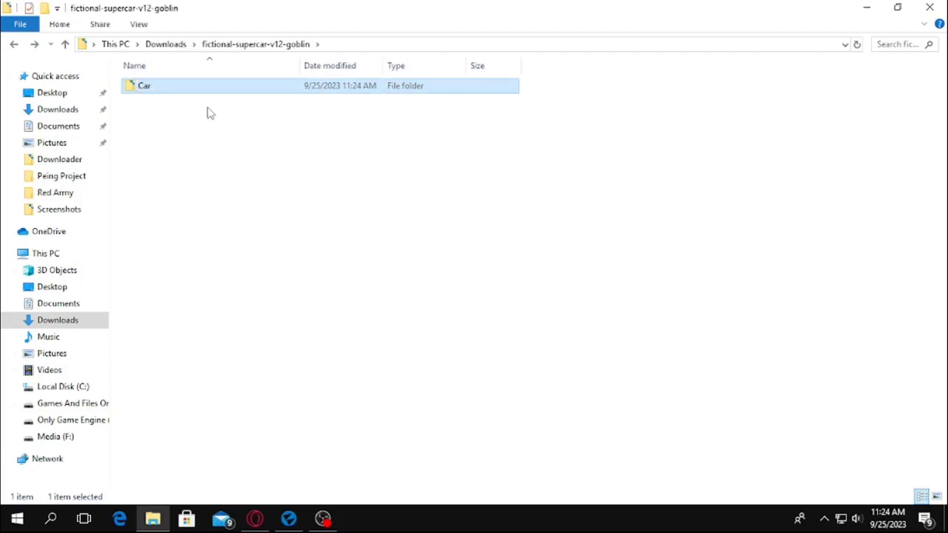
Confirm the FBX file's type in its Properties, then return to Flax Editor.
{"action": "double_click", "coordinate": [146, 87]}
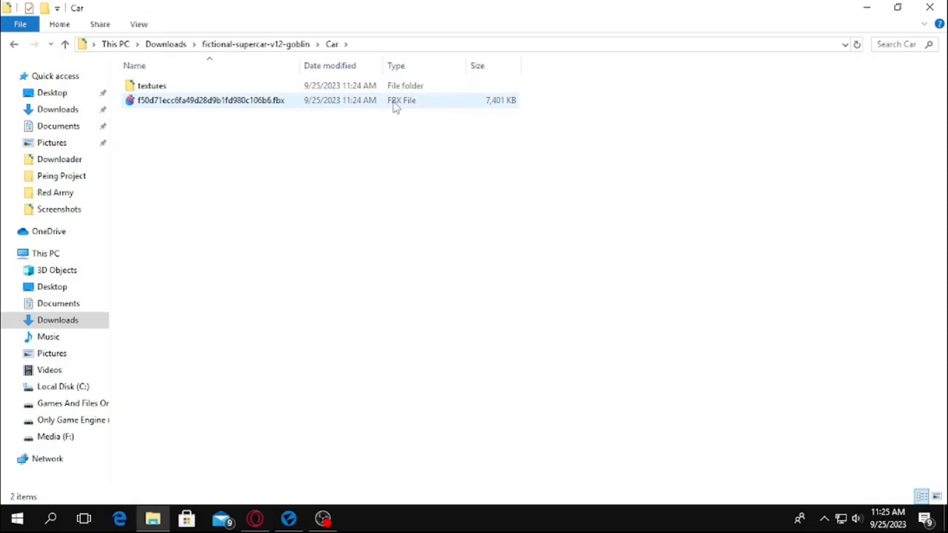
{"action": "right_click", "coordinate": [173, 104]}
{"action": "left_click", "coordinate": [232, 339]}
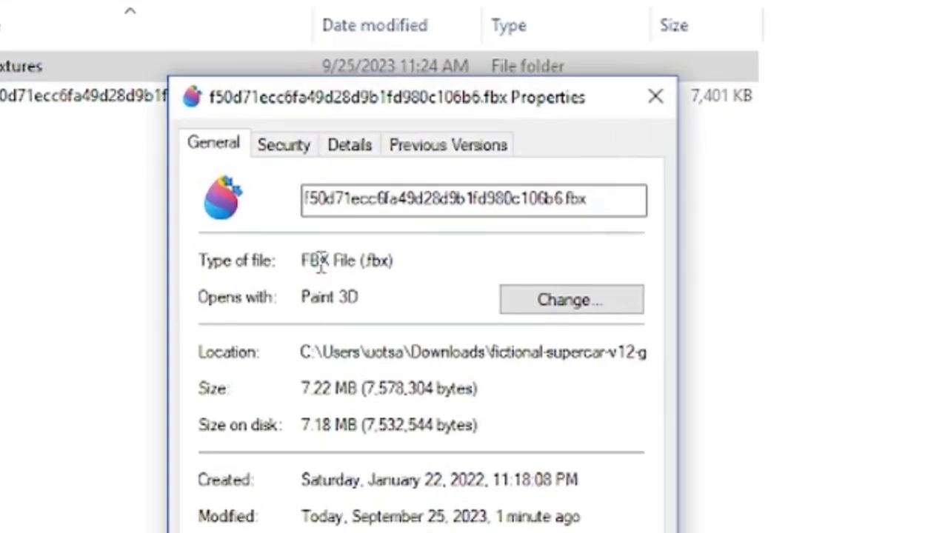
{"action": "left_click_drag", "start_coordinate": [299, 182], "coordinate": [342, 183]}
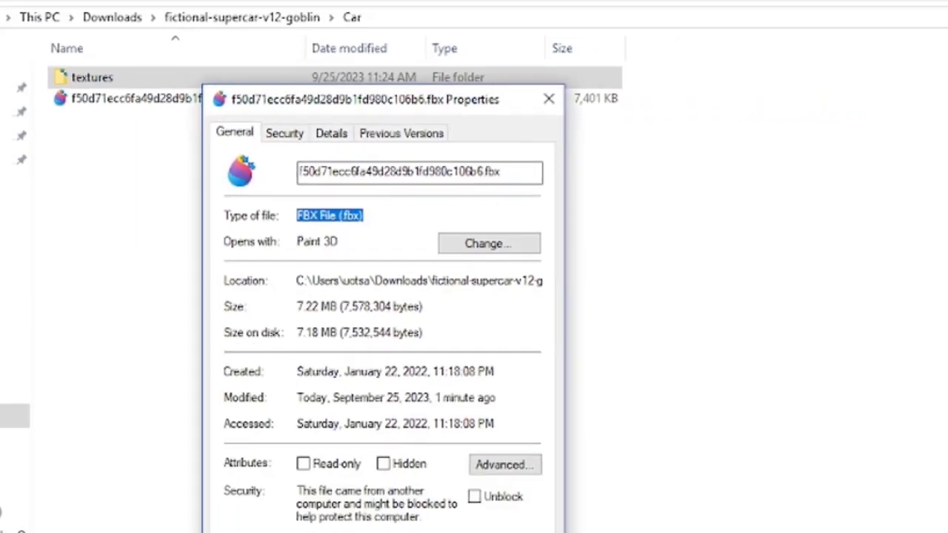
{"action": "left_click", "coordinate": [349, 426]}
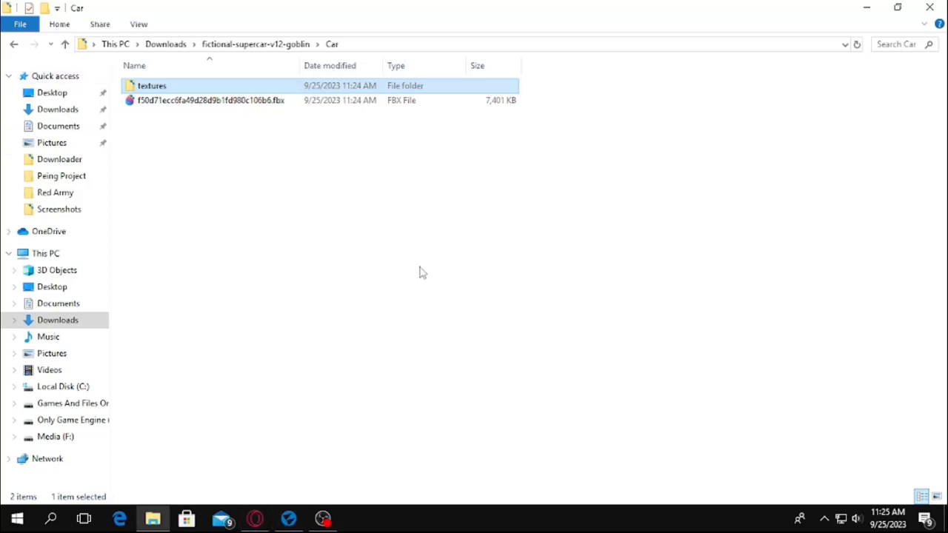
{"action": "left_click", "coordinate": [15, 44]}
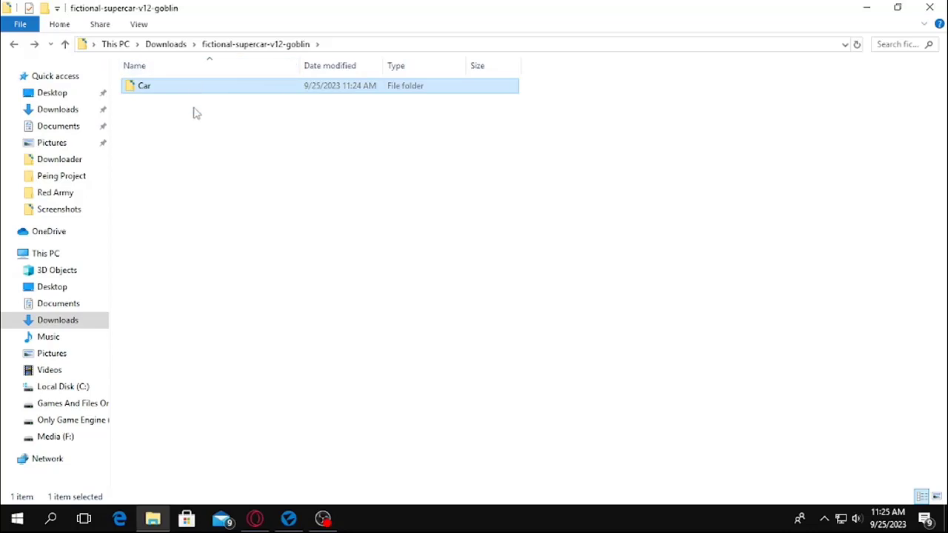
{"action": "left_click", "coordinate": [289, 518]}
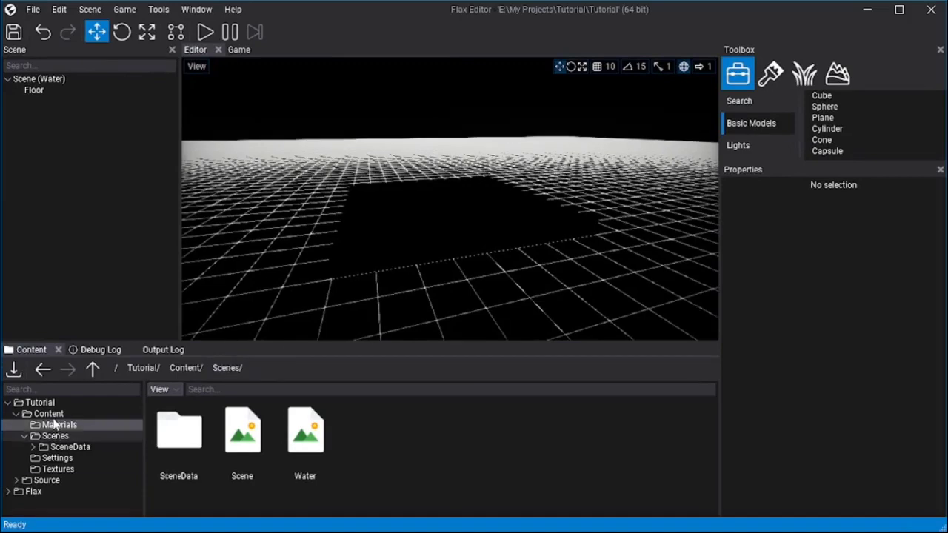
Create a Models folder under Content, open it, and maximize the editor window.
{"action": "left_click", "coordinate": [50, 414]}
{"action": "right_click", "coordinate": [512, 449]}
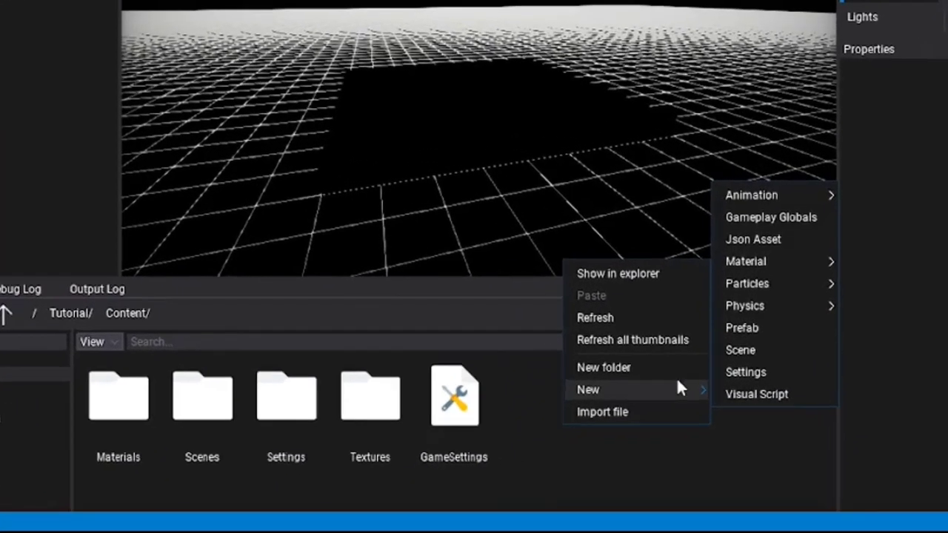
{"action": "left_click", "coordinate": [584, 408]}
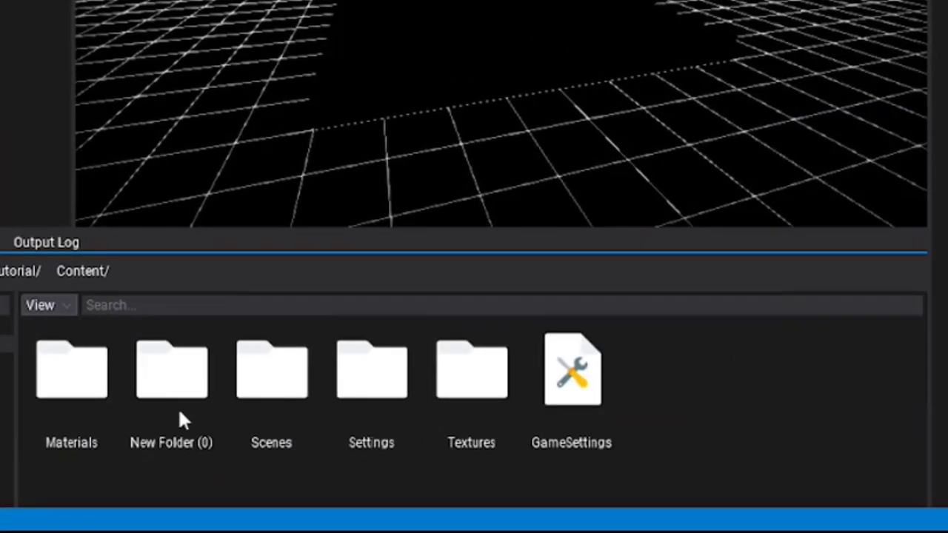
{"action": "left_click", "coordinate": [138, 404]}
{"action": "key", "text": "F2"}
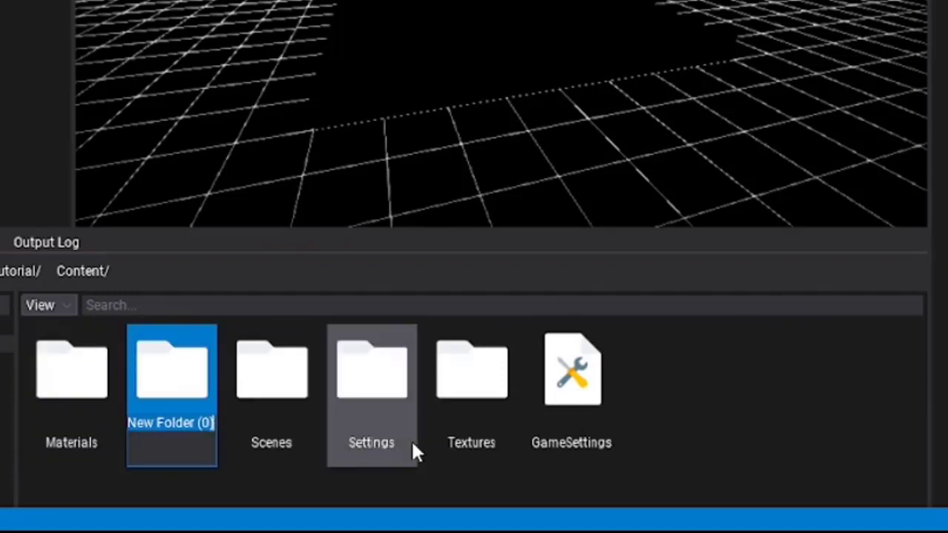
{"action": "type", "text": "Models"}
{"action": "key", "text": "Return"}
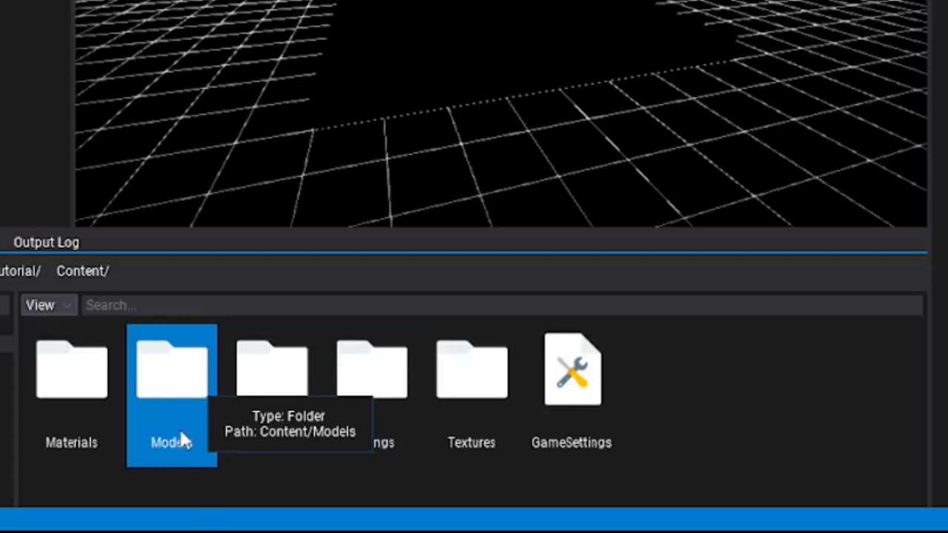
{"action": "double_click", "coordinate": [194, 399]}
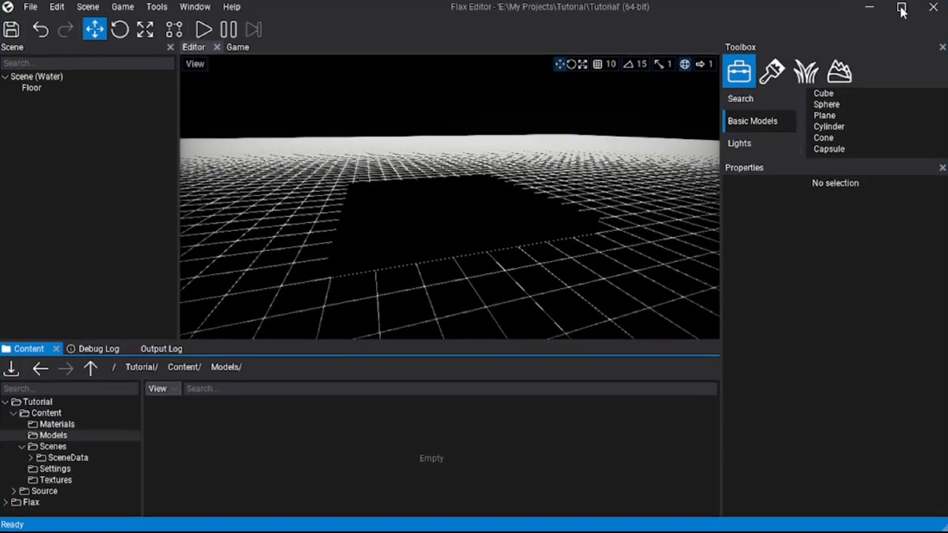
{"action": "left_click", "coordinate": [901, 9]}
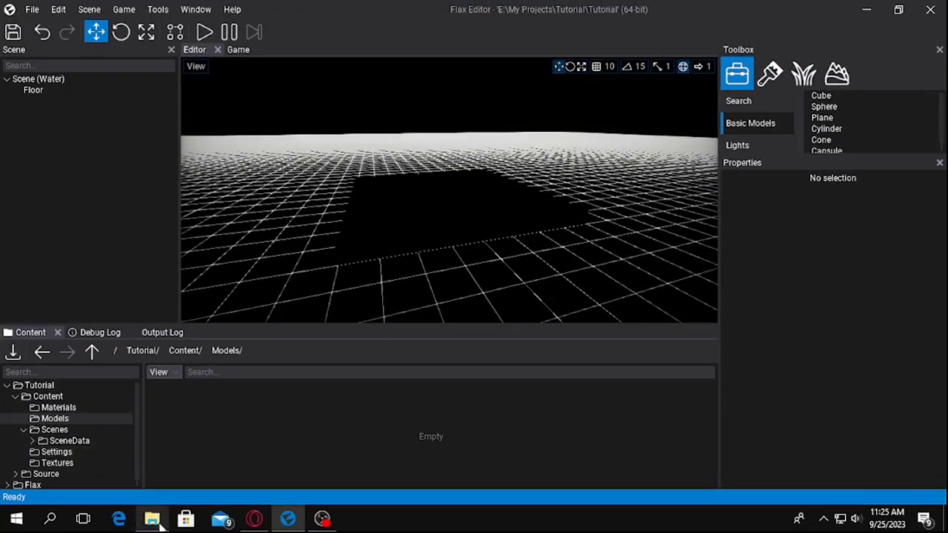
In File Explorer, check the downloaded Car folder's contents and select the Car folder.
{"action": "mouse_move", "coordinate": [160, 520]}
{"action": "left_click", "coordinate": [153, 467]}
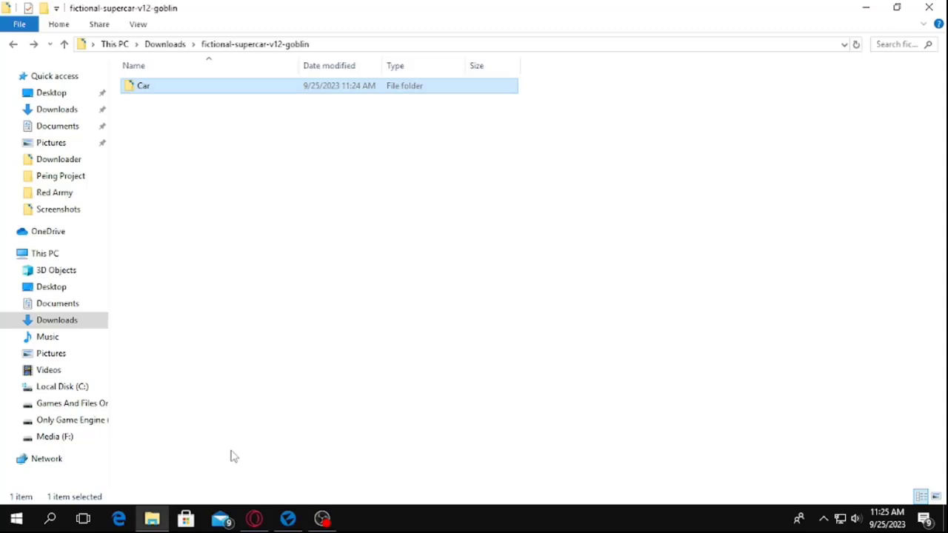
{"action": "double_click", "coordinate": [137, 94]}
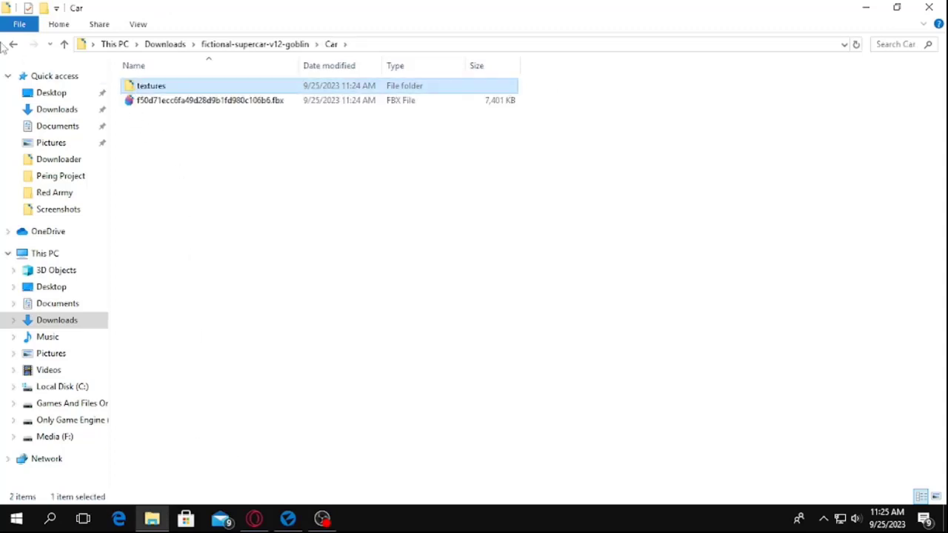
{"action": "left_click", "coordinate": [13, 44]}
{"action": "left_click", "coordinate": [265, 152]}
{"action": "left_click", "coordinate": [148, 90]}
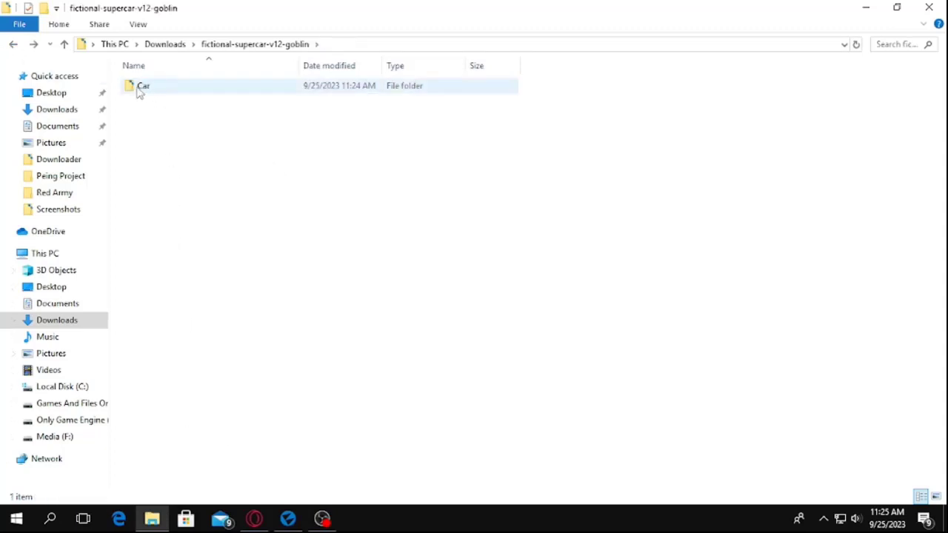
Drop the Car folder into Flax's Models content folder and accept the model import settings.
{"action": "left_click_drag", "start_coordinate": [140, 94], "coordinate": [155, 334]}
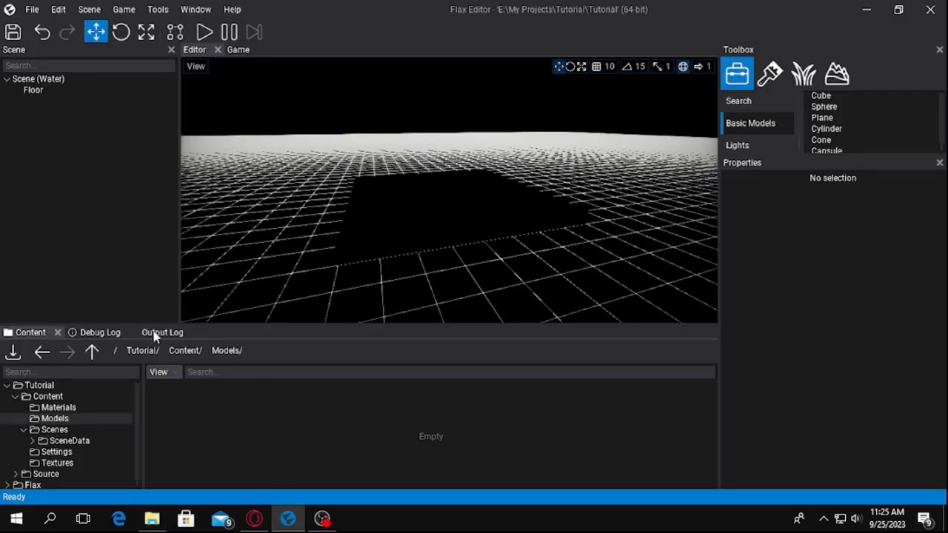
{"action": "left_click", "coordinate": [152, 518]}
{"action": "mouse_move", "coordinate": [147, 88]}
{"action": "left_mouse_down"}
{"action": "mouse_move", "coordinate": [288, 428]}
{"action": "mouse_move", "coordinate": [288, 514]}
{"action": "mouse_move", "coordinate": [347, 450]}
{"action": "mouse_move", "coordinate": [433, 449]}
{"action": "mouse_move", "coordinate": [416, 455]}
{"action": "mouse_move", "coordinate": [351, 423]}
{"action": "left_mouse_up"}
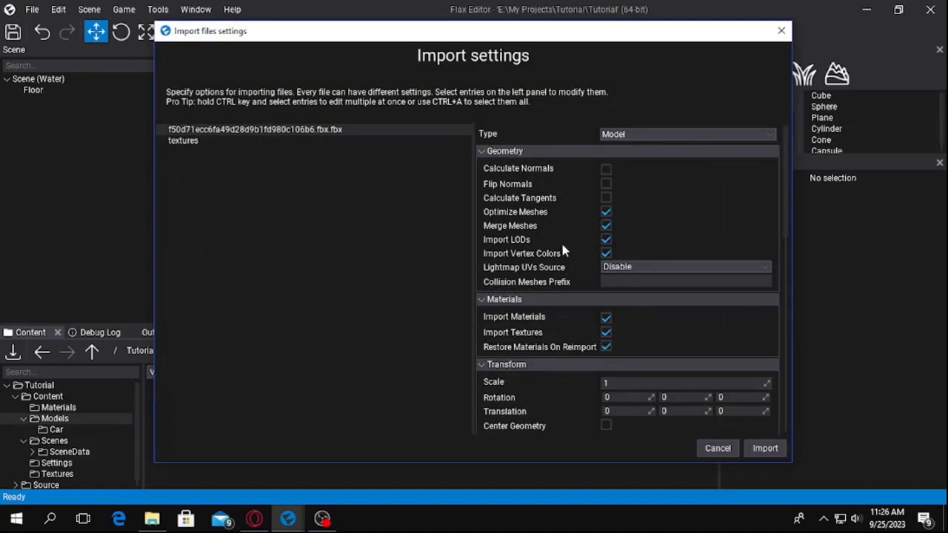
{"action": "scroll", "coordinate": [696, 303], "scroll_direction": "down", "scroll_amount": 3}
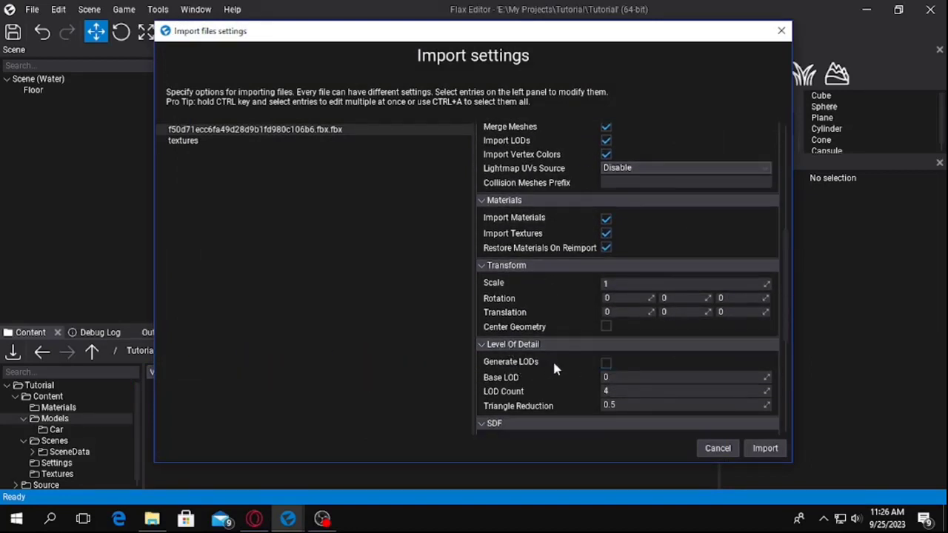
{"action": "left_click", "coordinate": [765, 449]}
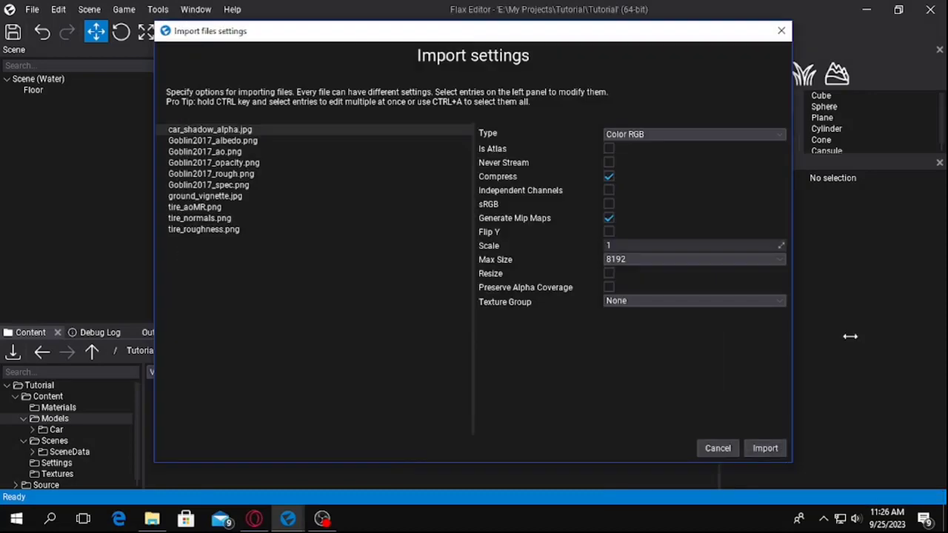
Accept the texture import settings and look around the current scene.
{"action": "left_click", "coordinate": [765, 449]}
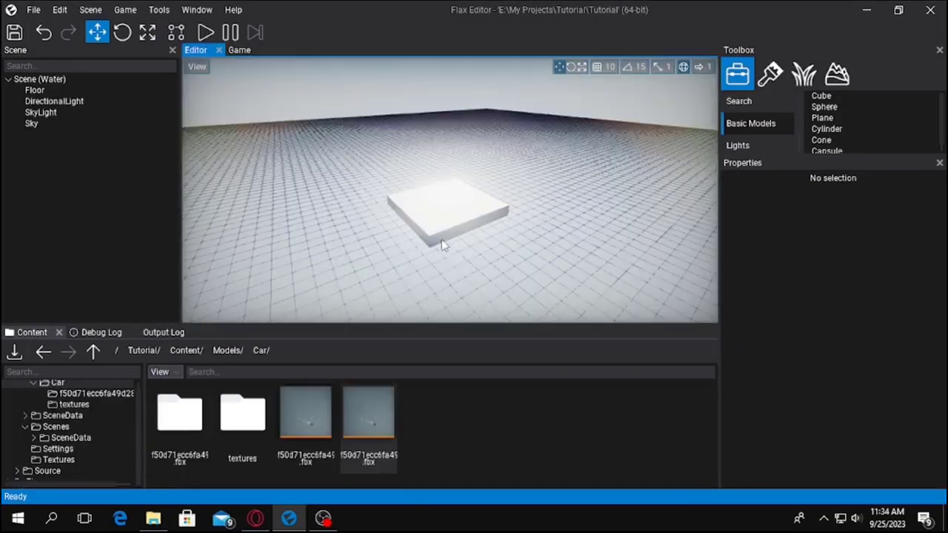
{"action": "right_click_drag", "start_coordinate": [442, 245], "coordinate": [417, 250]}
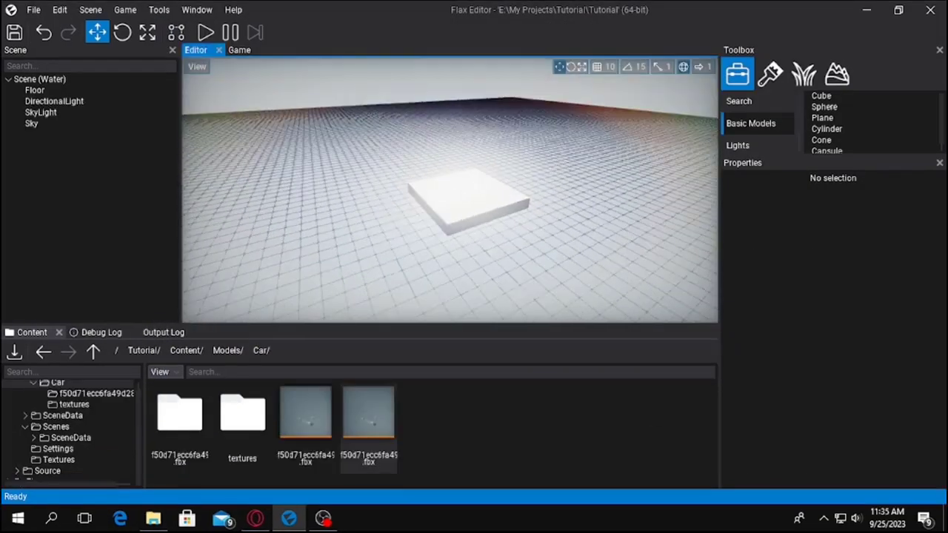
{"action": "right_click_drag", "start_coordinate": [503, 245], "coordinate": [500, 260]}
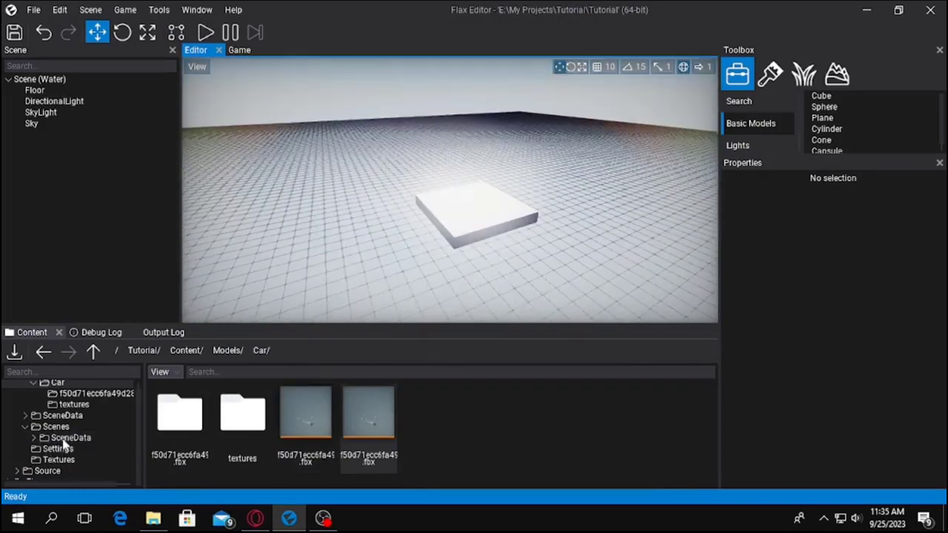
Create a new scene in Content/Scenes and name it Showcase.
{"action": "left_click", "coordinate": [56, 427]}
{"action": "right_click", "coordinate": [518, 429]}
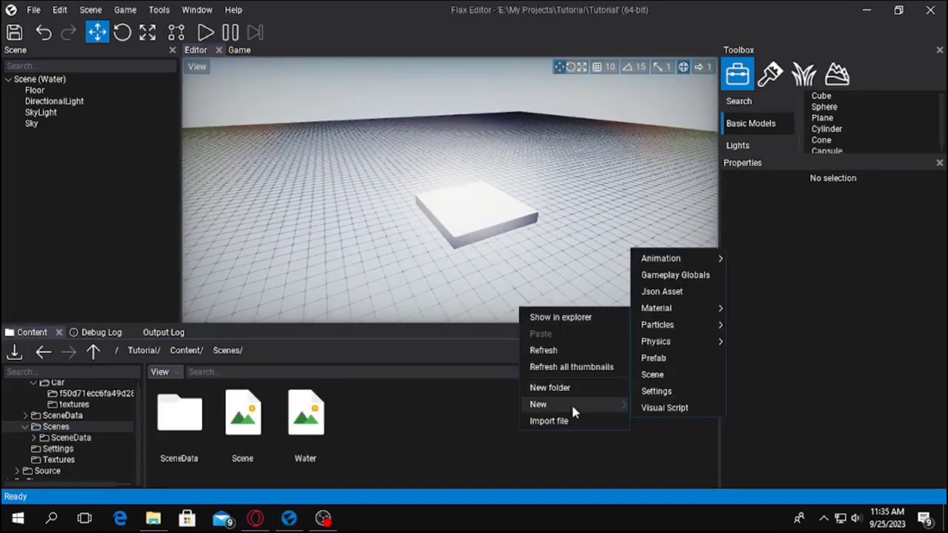
{"action": "left_click", "coordinate": [427, 454]}
{"action": "right_click", "coordinate": [427, 454]}
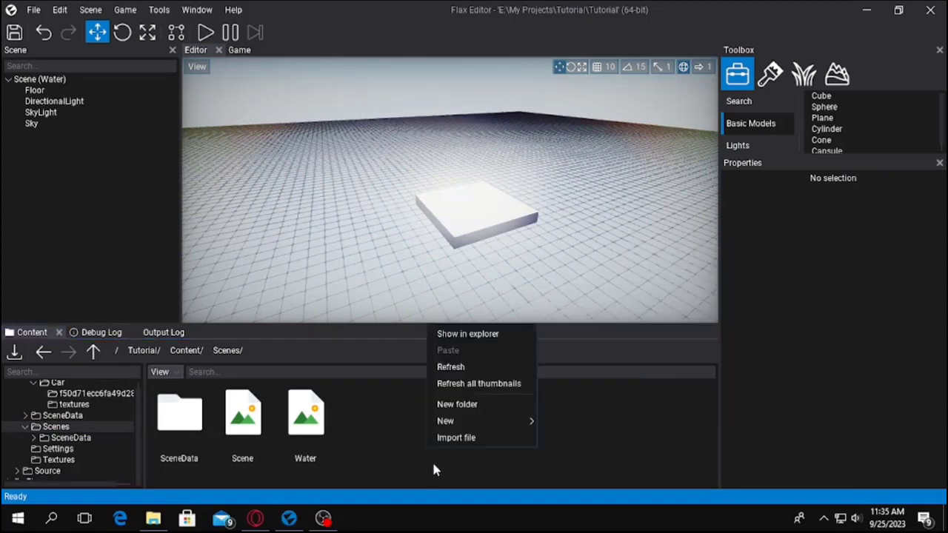
{"action": "mouse_move", "coordinate": [481, 423]}
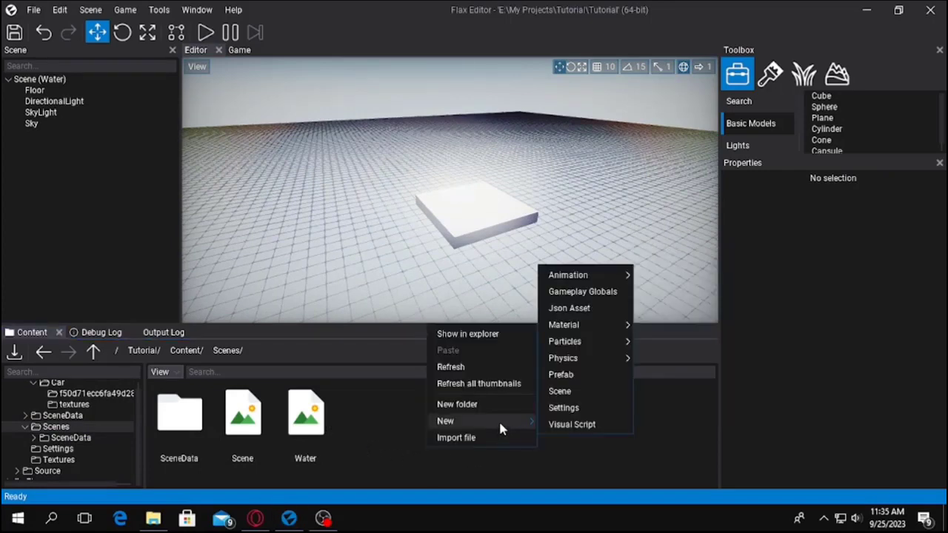
{"action": "left_click", "coordinate": [587, 390]}
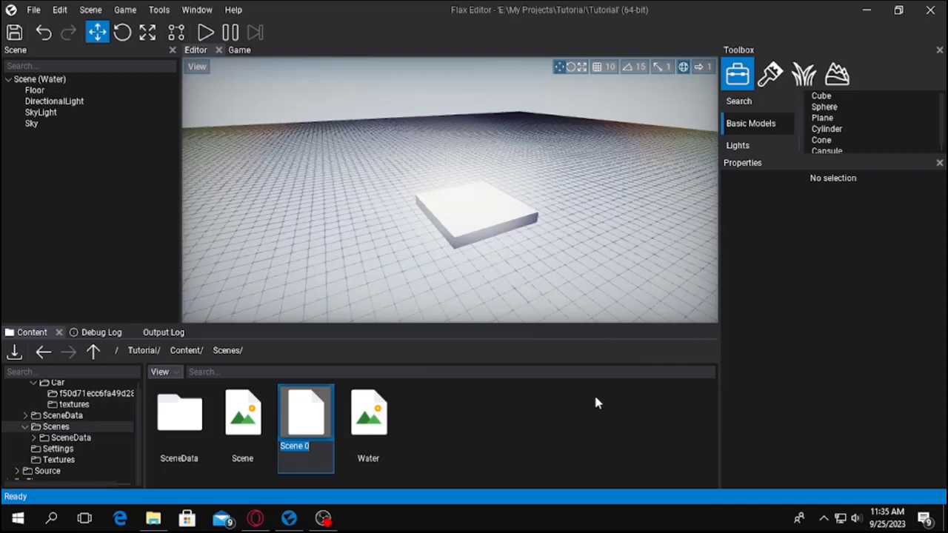
{"action": "type", "text": "Showcase"}
{"action": "key", "text": "Return"}
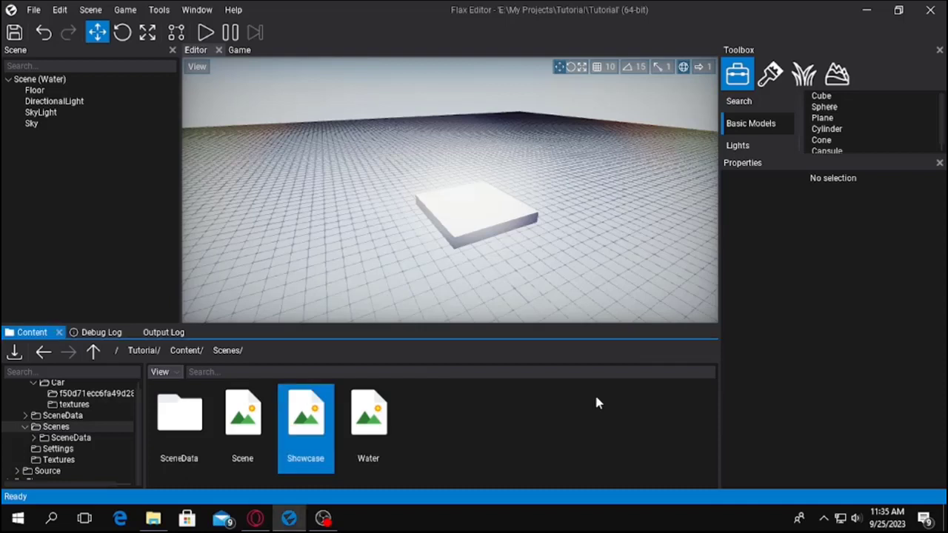
Open the Showcase scene and add a new Model actor under the scene root.
{"action": "double_click", "coordinate": [316, 425]}
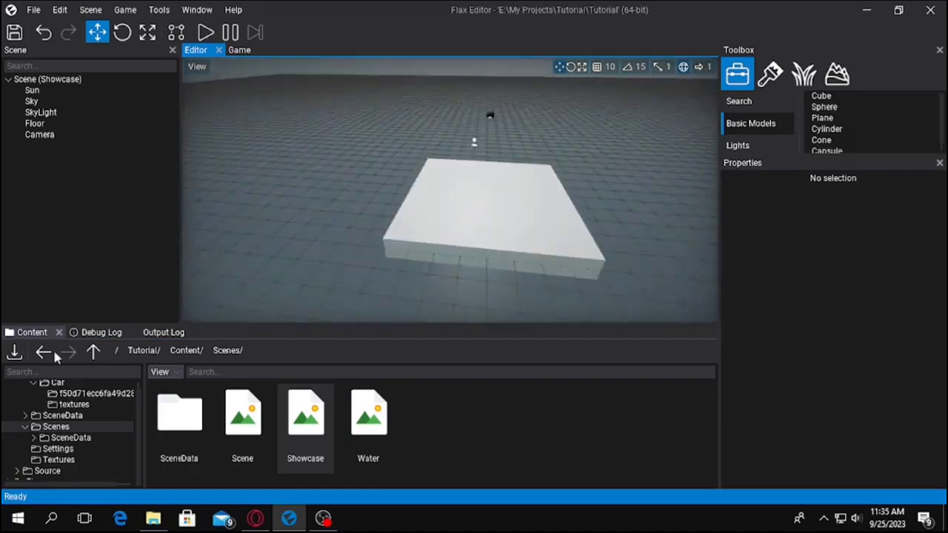
{"action": "left_click", "coordinate": [66, 383]}
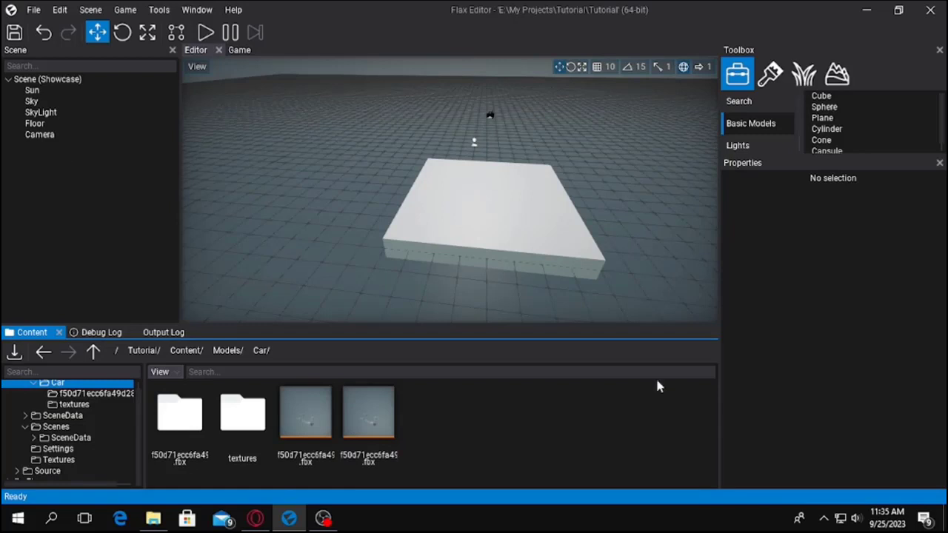
{"action": "right_click", "coordinate": [46, 79]}
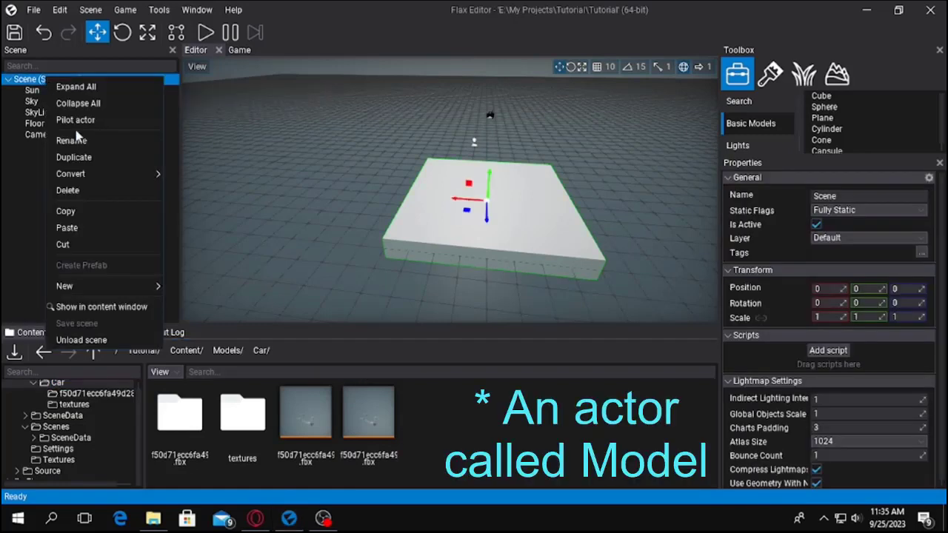
{"action": "mouse_move", "coordinate": [142, 294]}
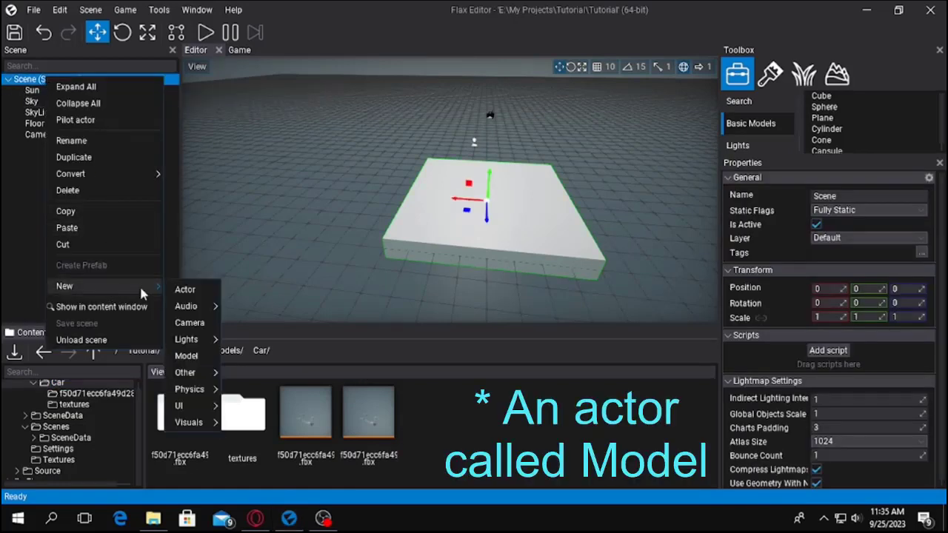
{"action": "left_click", "coordinate": [186, 356]}
Assign the imported car FBX to the Model actor's model slot.
{"action": "scroll", "coordinate": [895, 366], "scroll_direction": "down", "scroll_amount": 2}
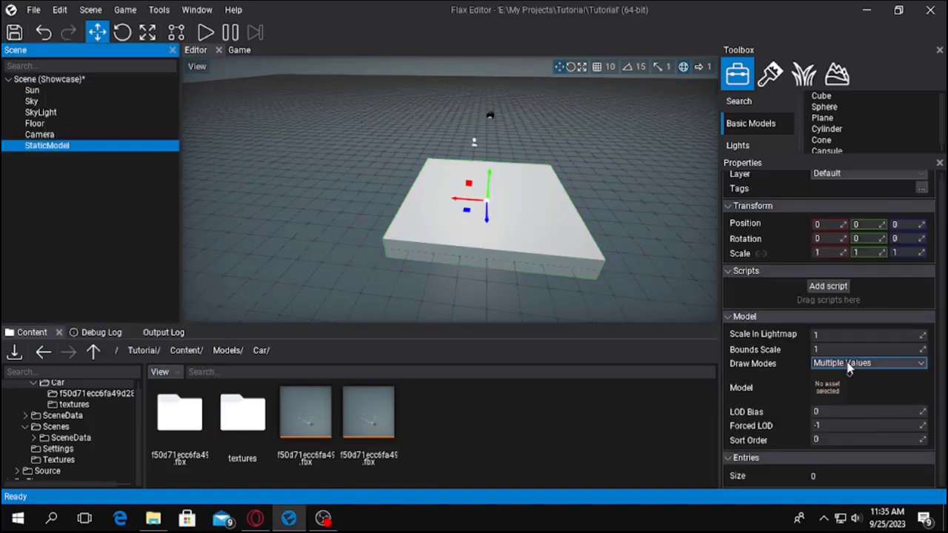
{"action": "left_click", "coordinate": [766, 391]}
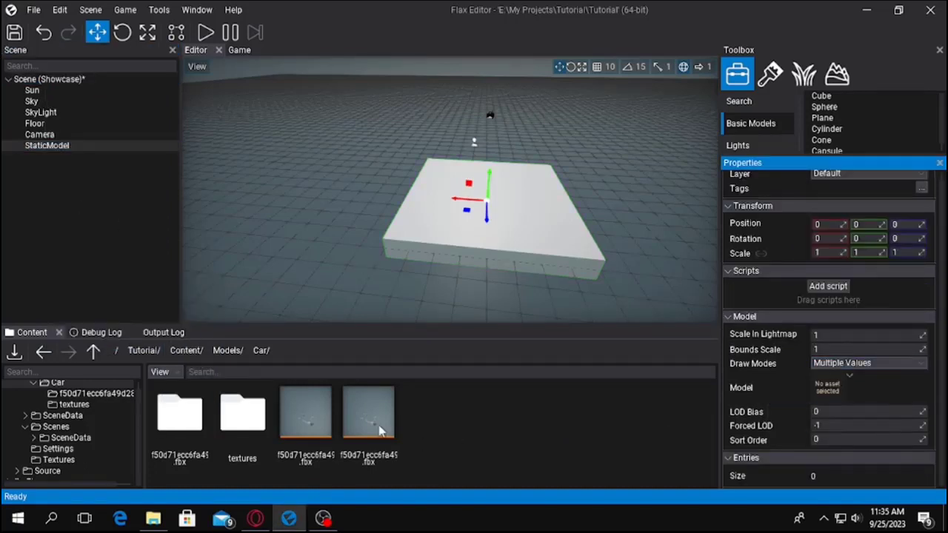
{"action": "left_click_drag", "start_coordinate": [352, 434], "coordinate": [437, 428]}
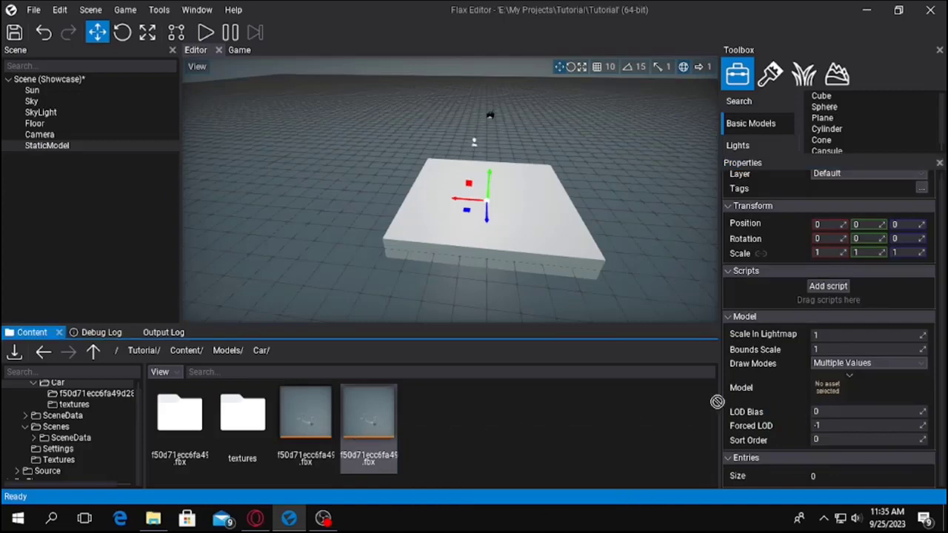
{"action": "left_click_drag", "start_coordinate": [828, 390], "coordinate": [829, 391]}
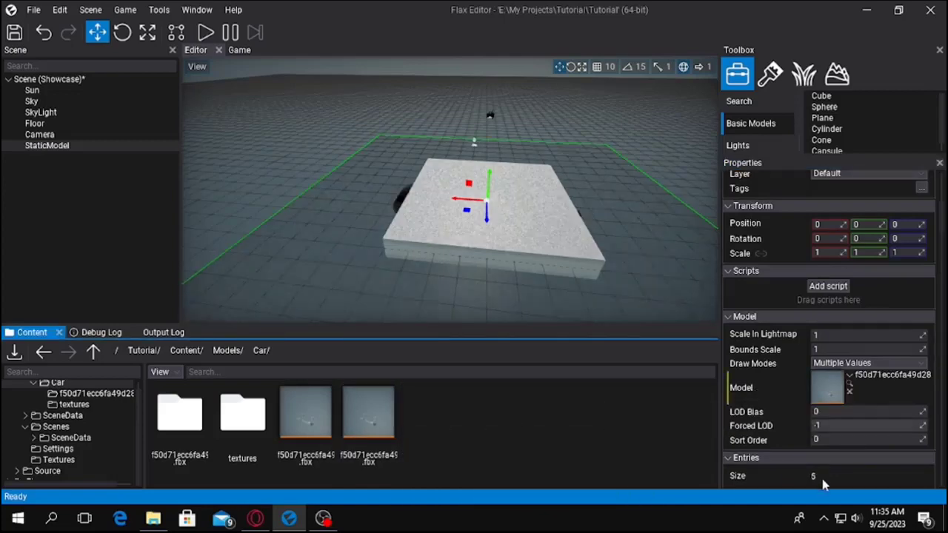
{"action": "right_click_drag", "start_coordinate": [472, 266], "coordinate": [495, 256]}
Set the car model's X rotation to 180 and check from several angles that it sits upright.
{"action": "scroll", "coordinate": [450, 190], "scroll_direction": "down", "scroll_amount": 5}
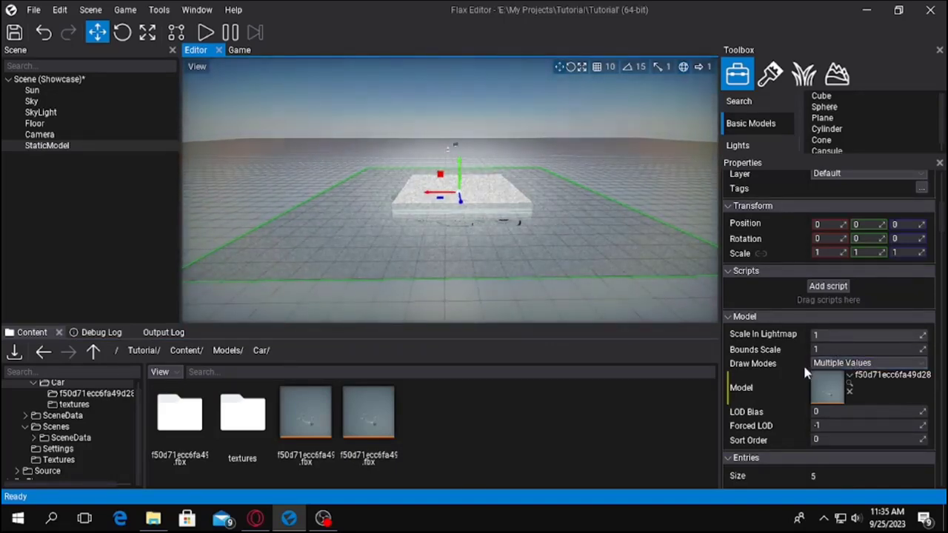
{"action": "left_click", "coordinate": [825, 238]}
{"action": "type", "text": "180"}
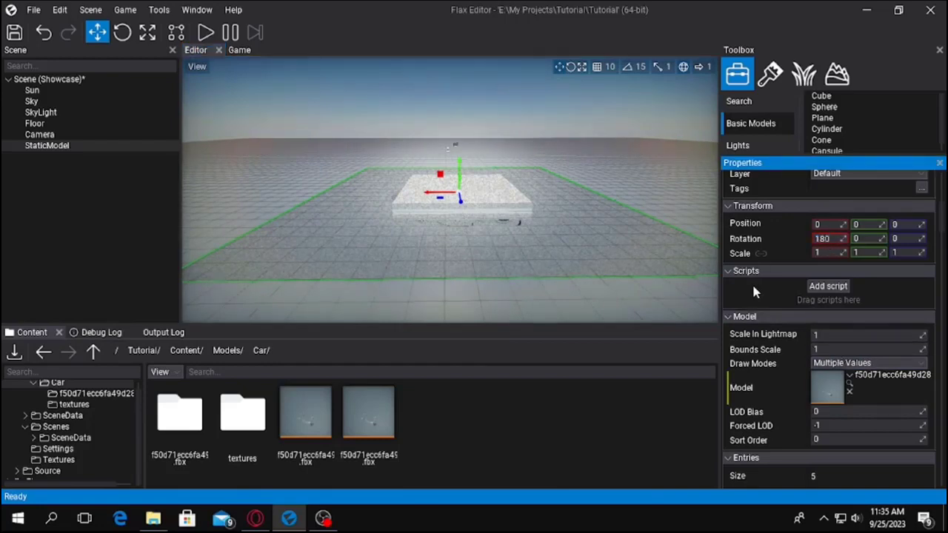
{"action": "key", "text": "Return"}
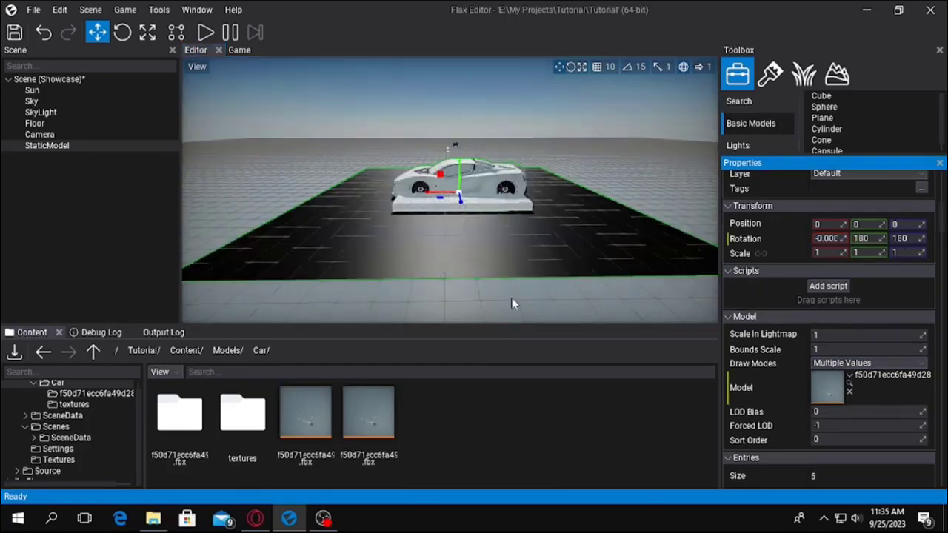
{"action": "right_click_drag", "start_coordinate": [513, 302], "coordinate": [414, 174]}
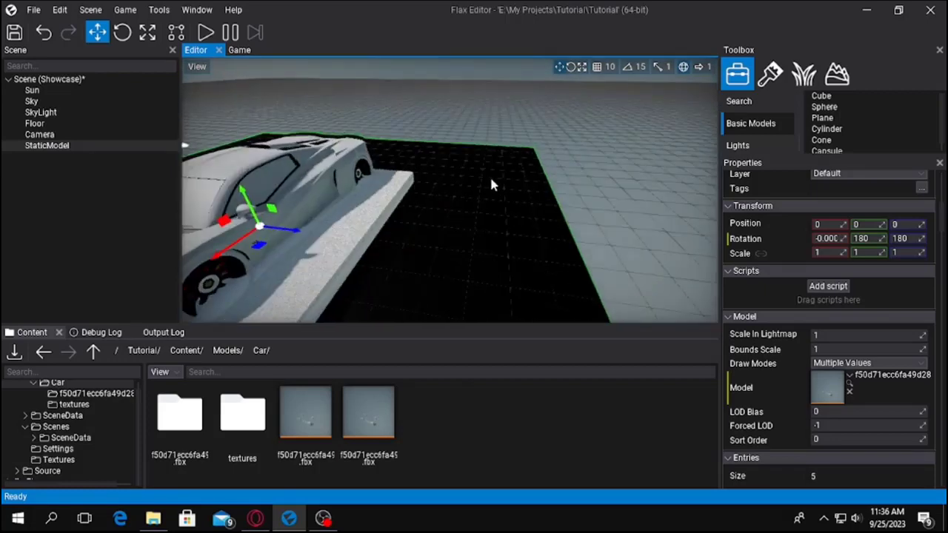
{"action": "right_click_drag", "start_coordinate": [516, 181], "coordinate": [548, 222]}
{"action": "right_click_drag", "start_coordinate": [499, 258], "coordinate": [453, 255]}
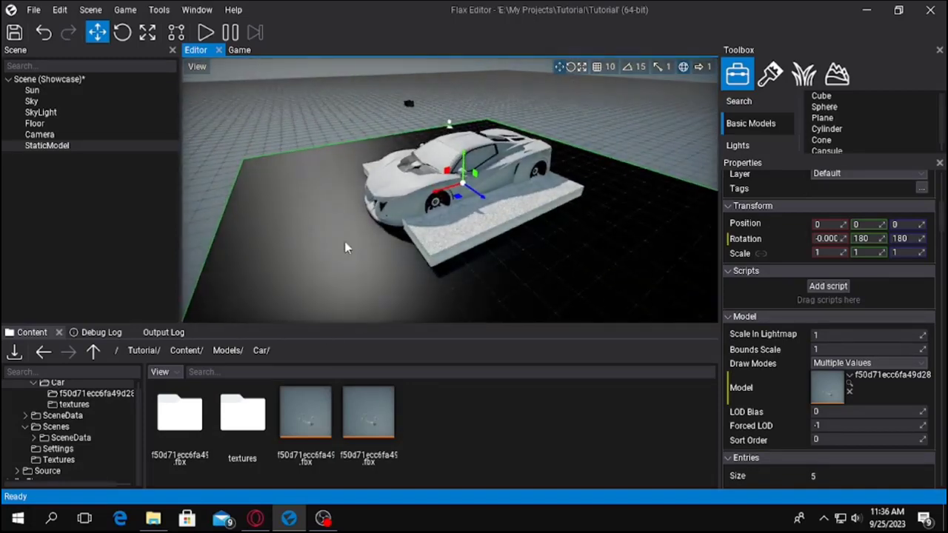